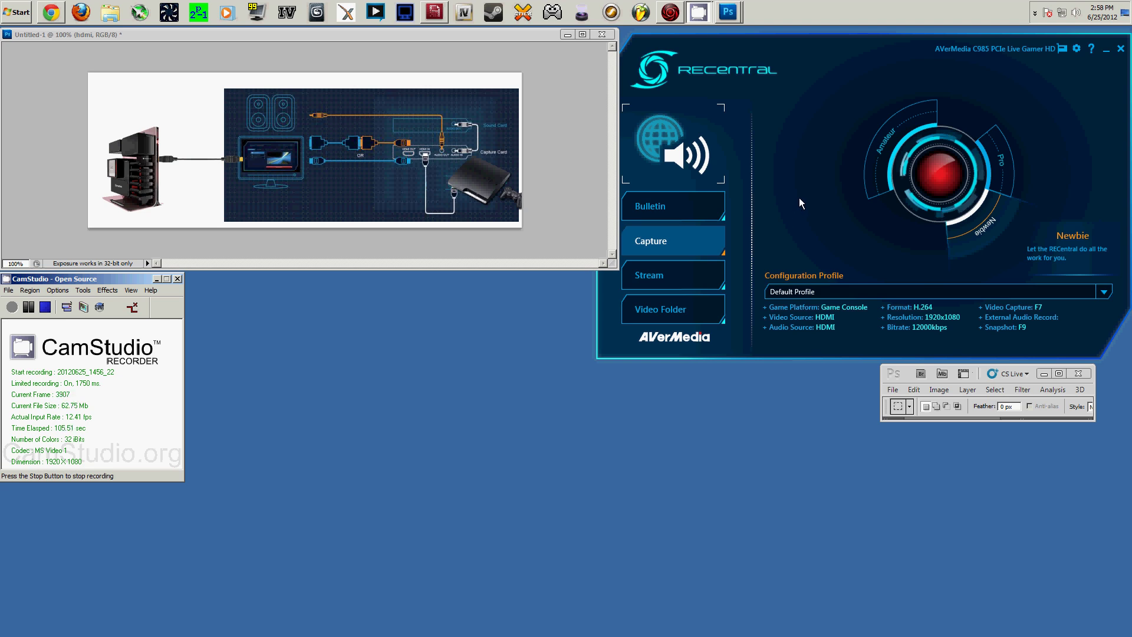
Review the Default Profile's video source, then its audio source: HDMI capture with external microphone enabled
mouse_move(955, 167)
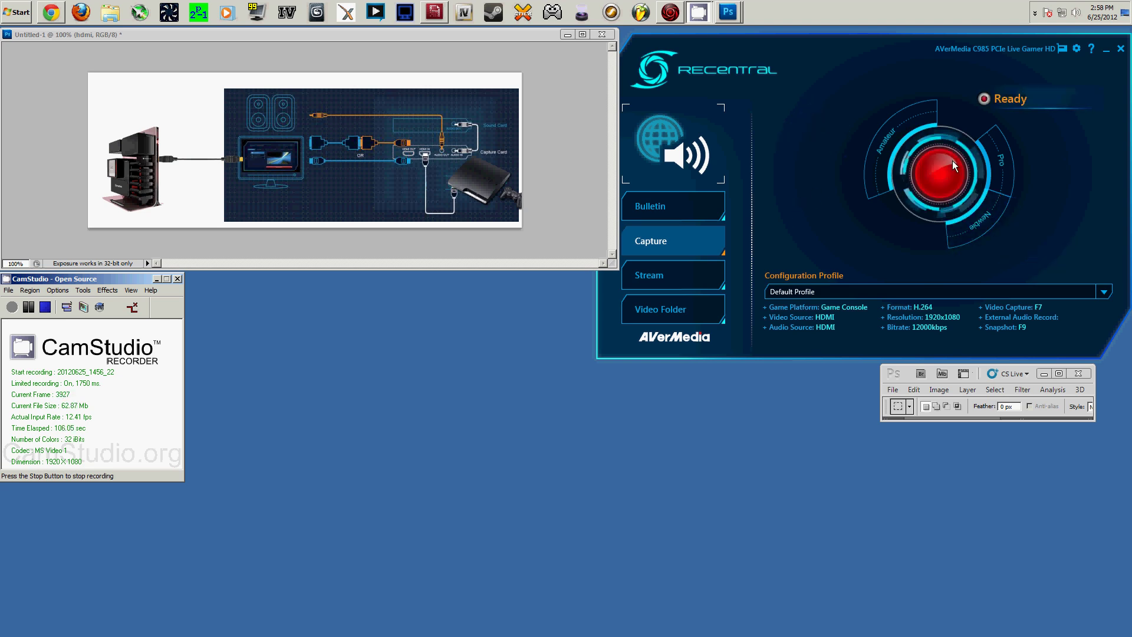
click(909, 131)
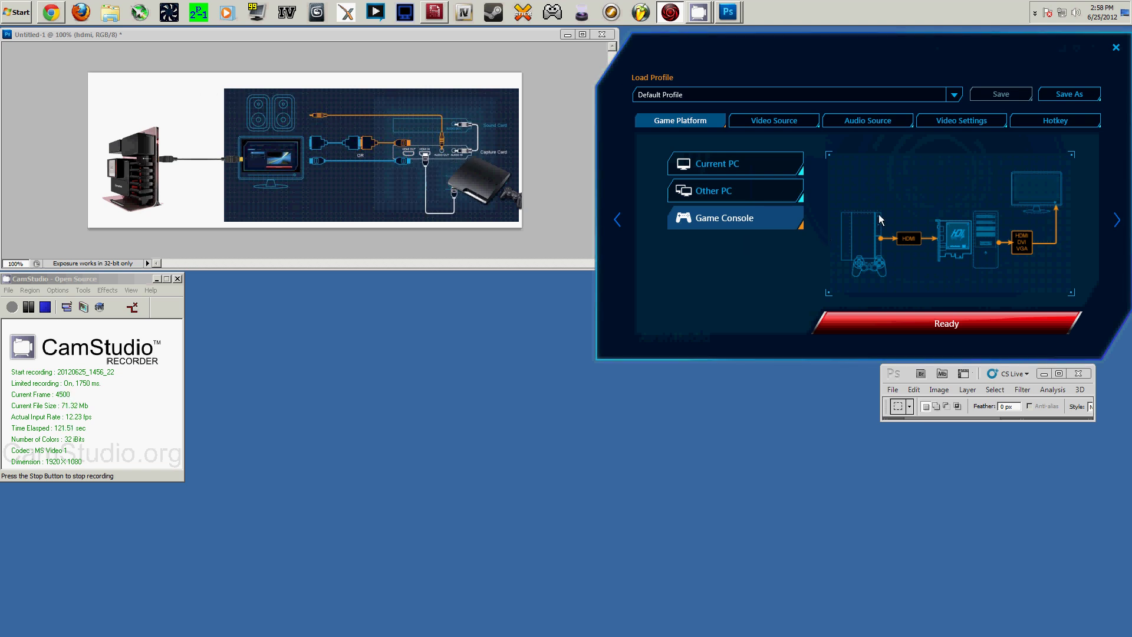
click(780, 122)
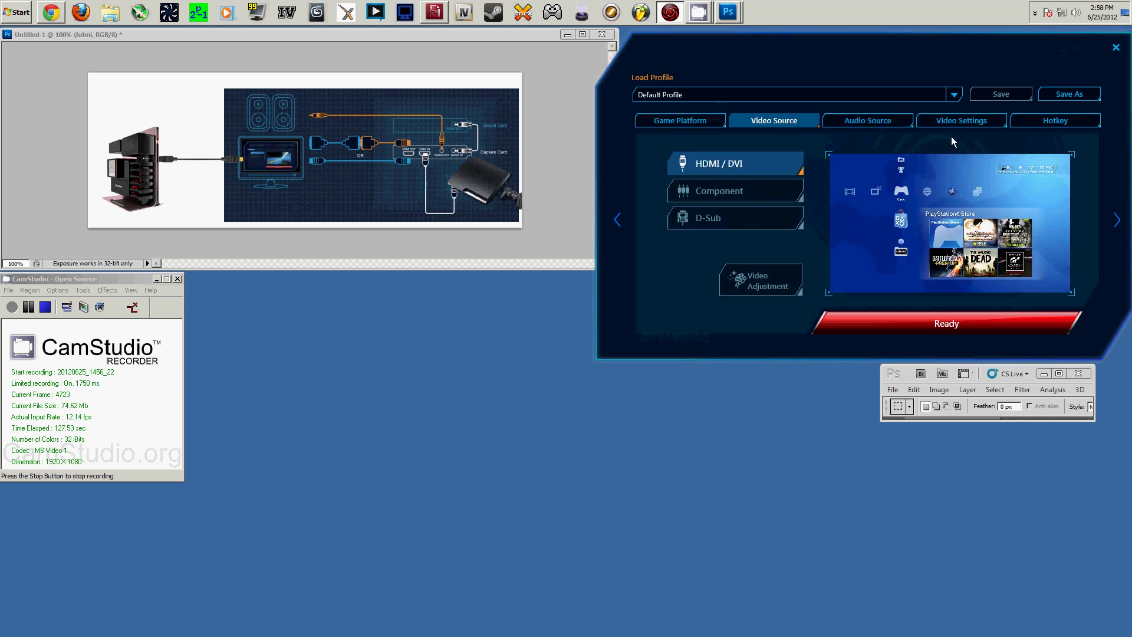
click(852, 122)
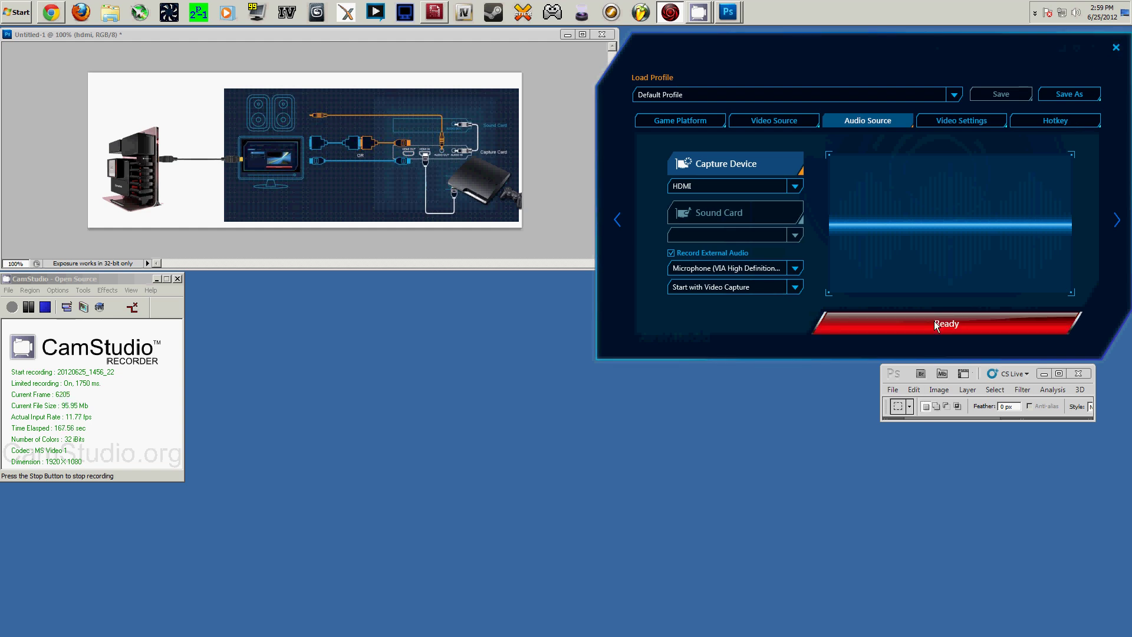
Close the profile settings and start the live PS3 preview, positioned at the upper right
click(1119, 48)
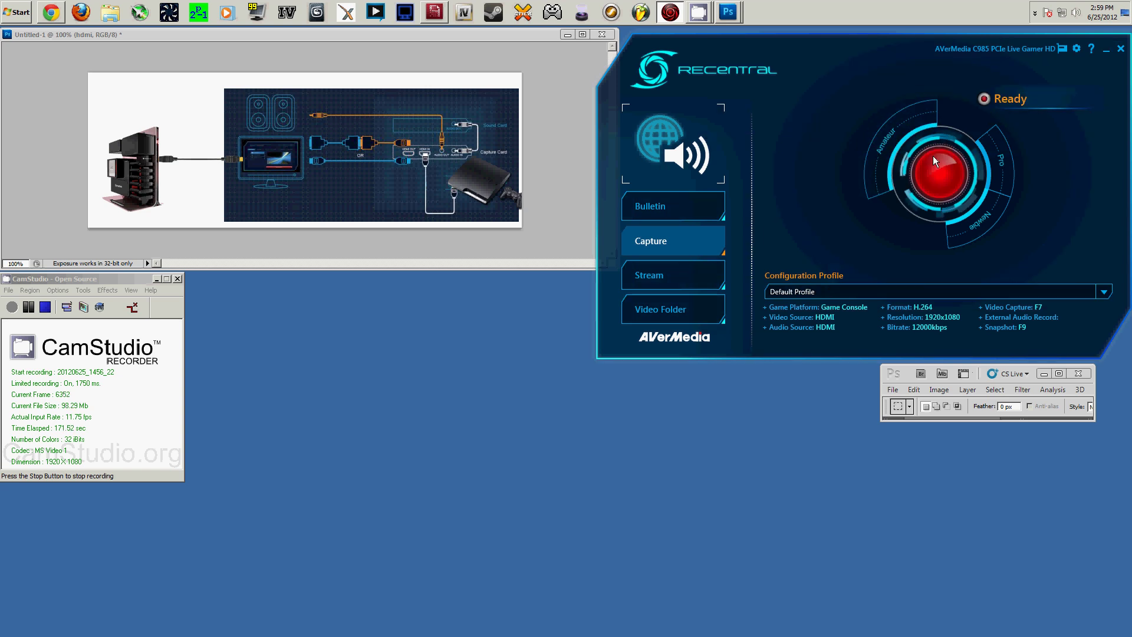
click(933, 156)
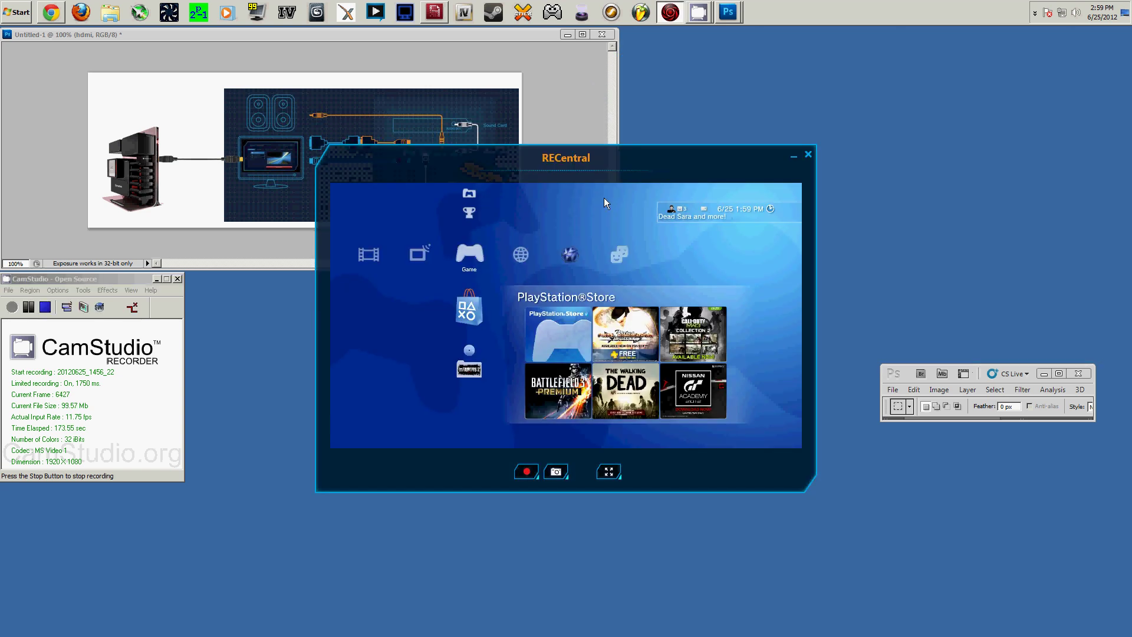
drag(661, 147, 935, 44)
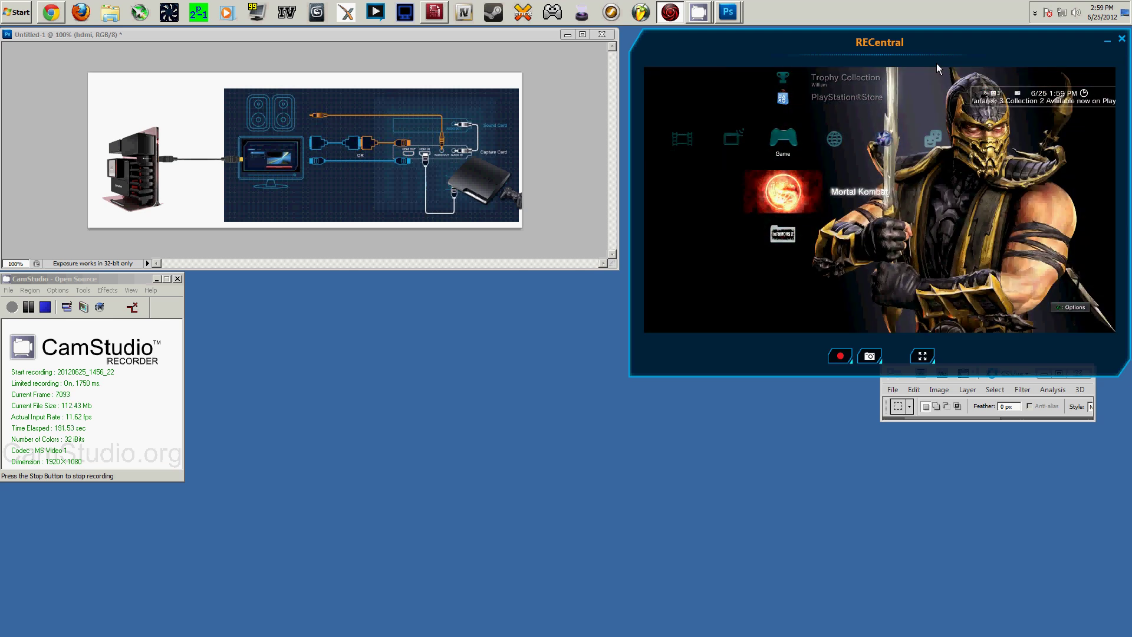
click(433, 12)
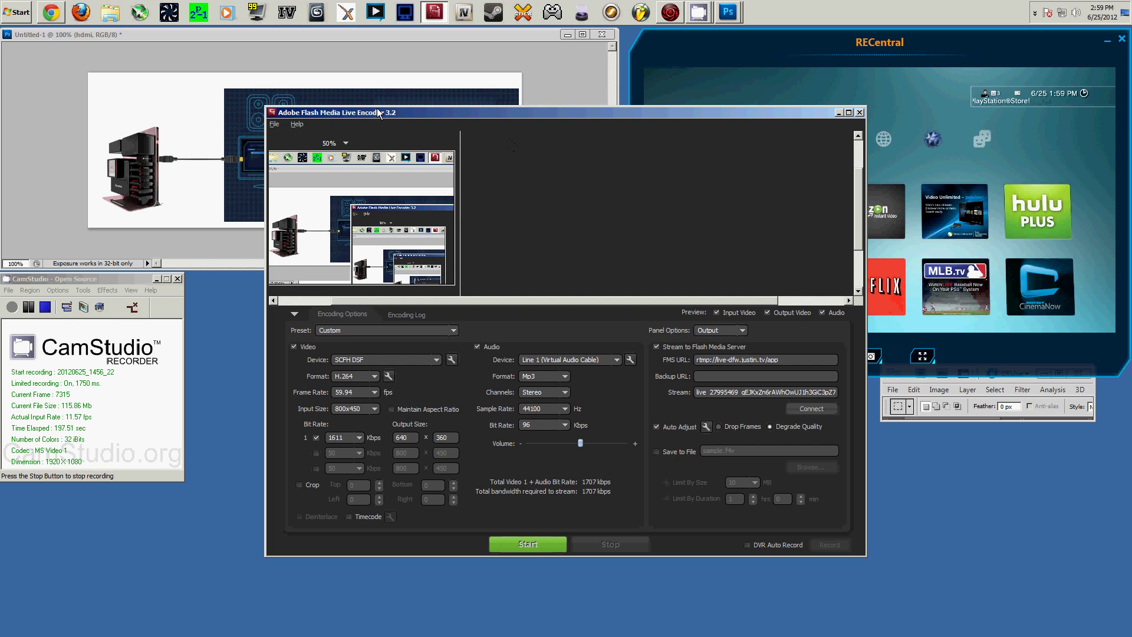
Move the Flash Media Live Encoder window down to the lower left of the screen
drag(378, 112, 234, 142)
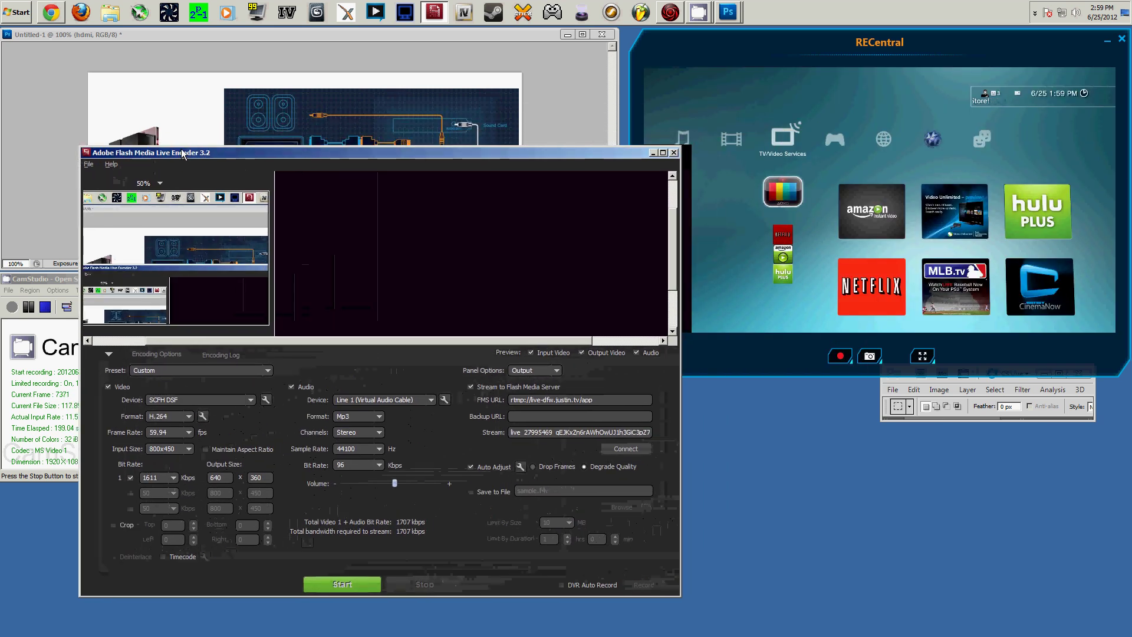
drag(170, 154, 123, 180)
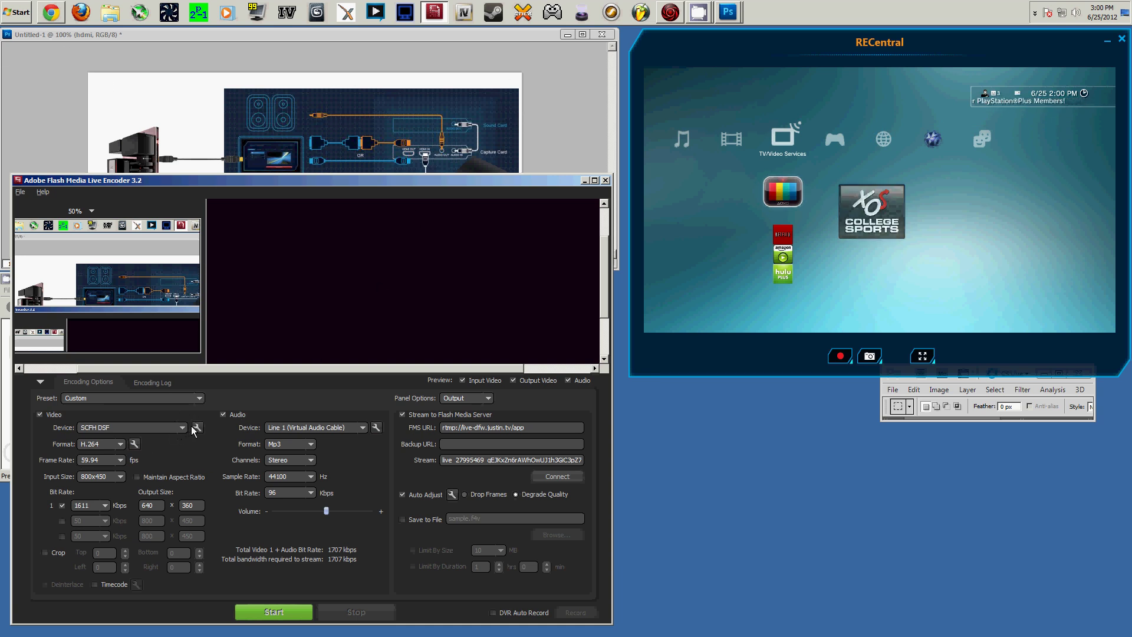
Browse to the SCFC folder on the Desktop and select SCFH.exe
click(115, 18)
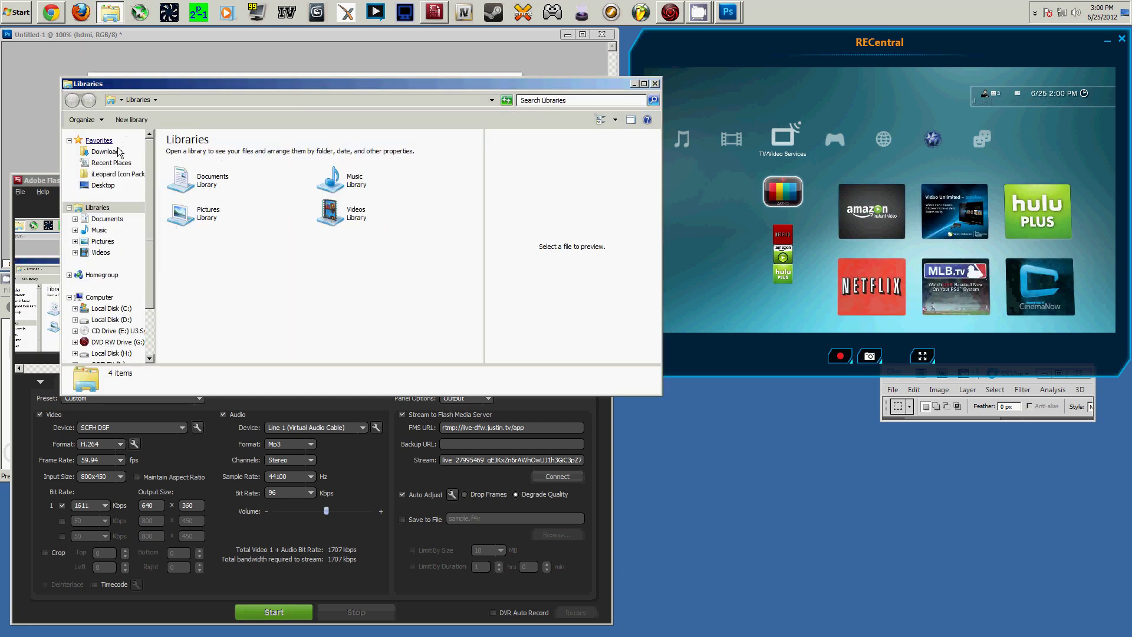
click(107, 186)
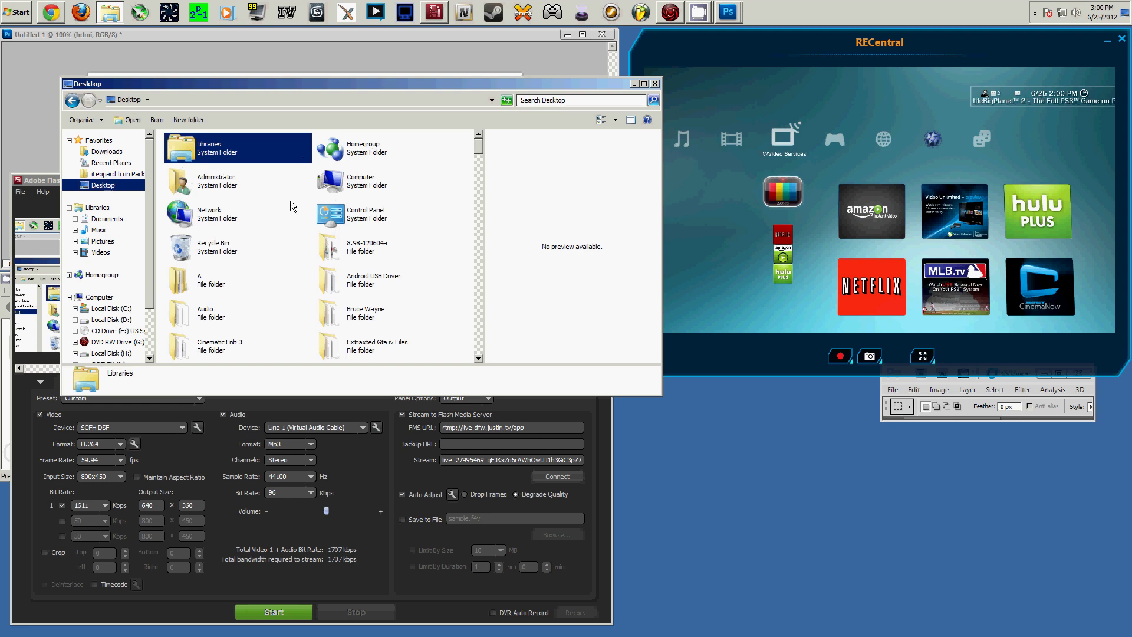
click(347, 307)
scroll(342, 304, down, 5)
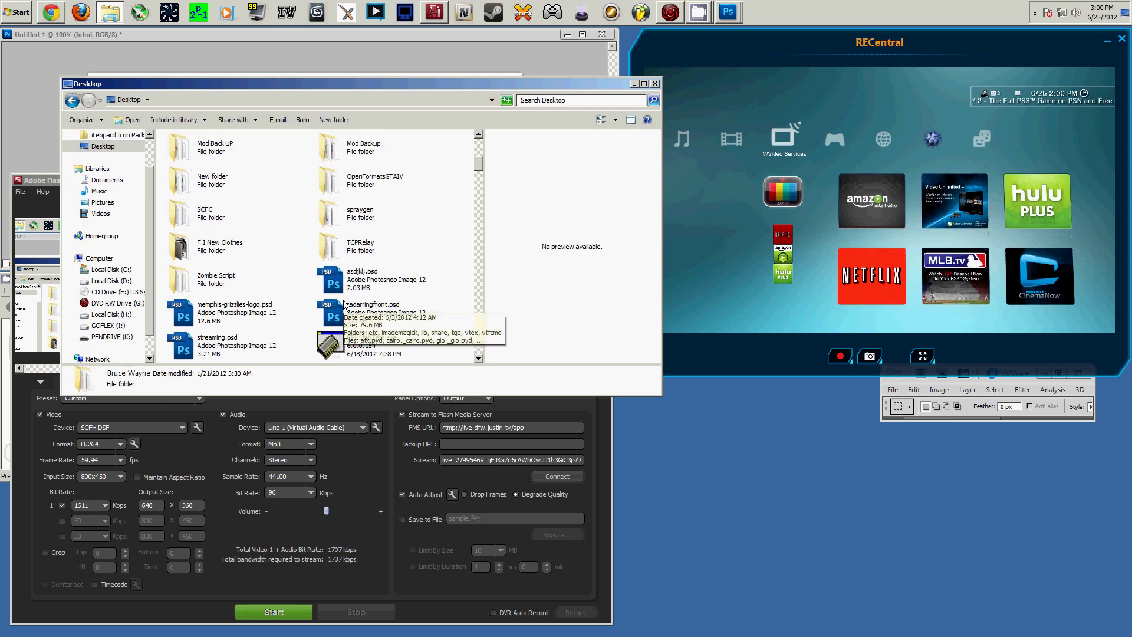
double_click(207, 215)
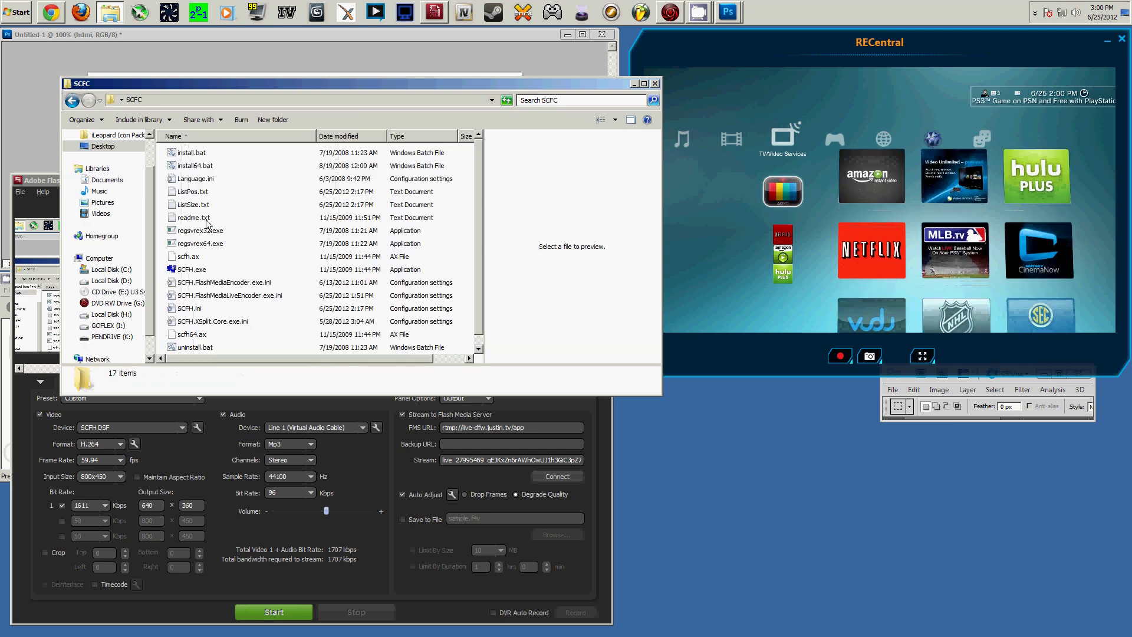
click(201, 270)
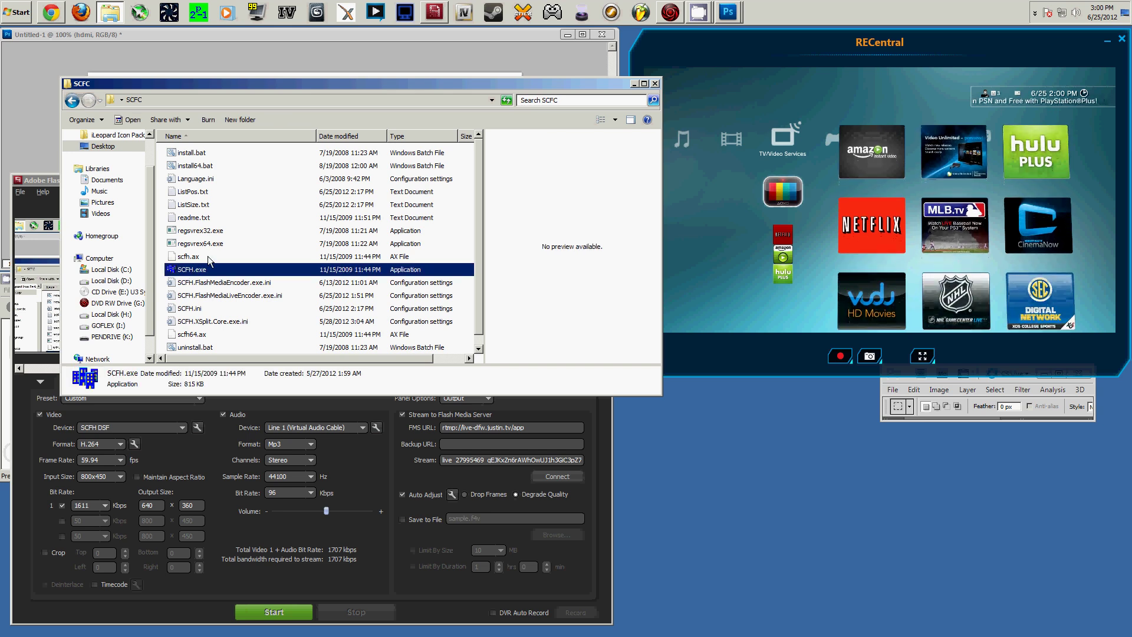
Launch SCFH DSF and set its capture area over the RECentral preview (802x451 at 1094,113)
key(Return)
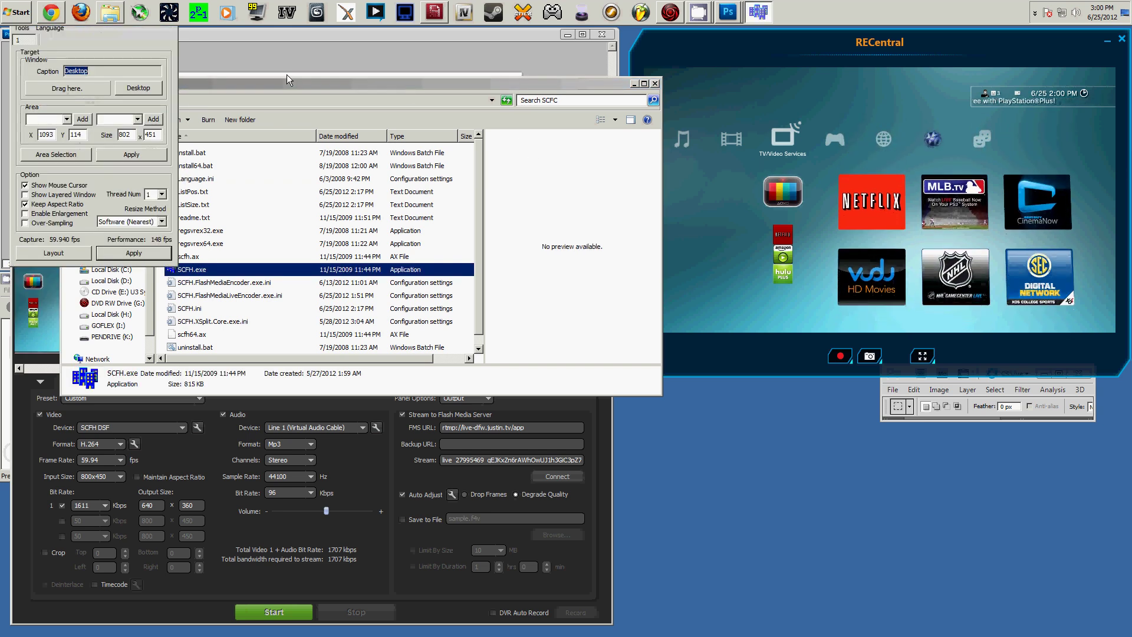
click(56, 154)
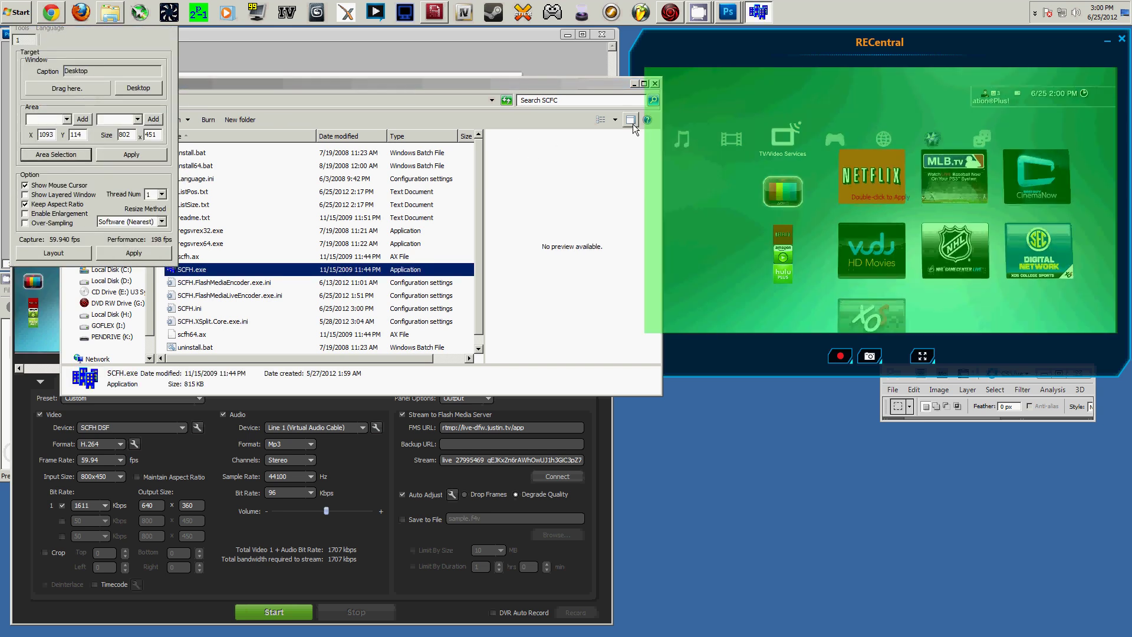
drag(612, 83, 582, 341)
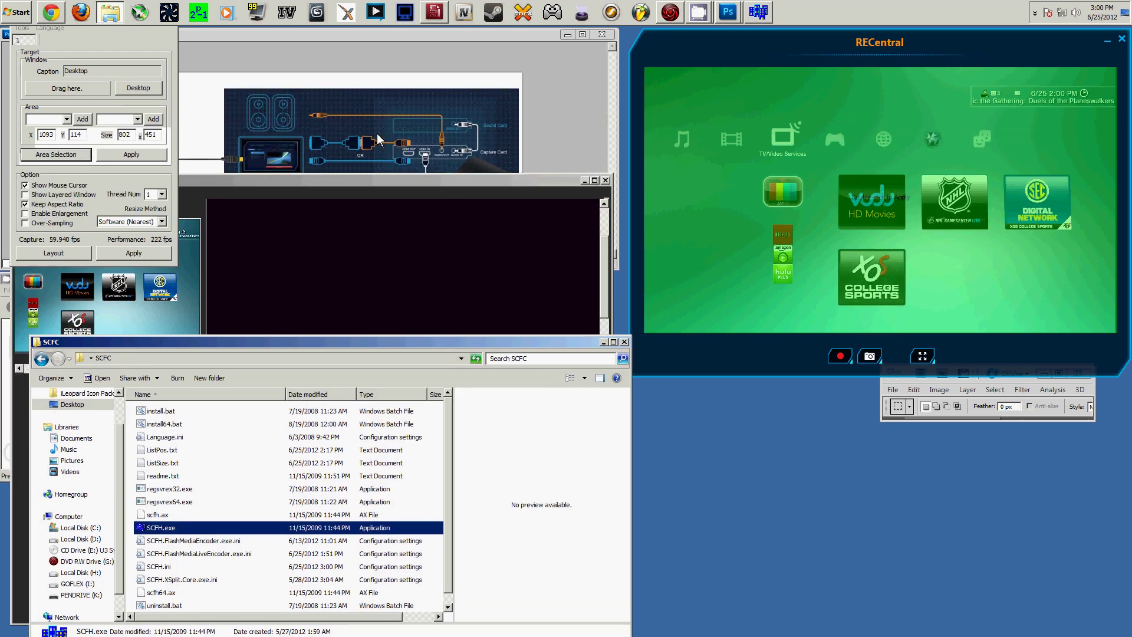
click(410, 179)
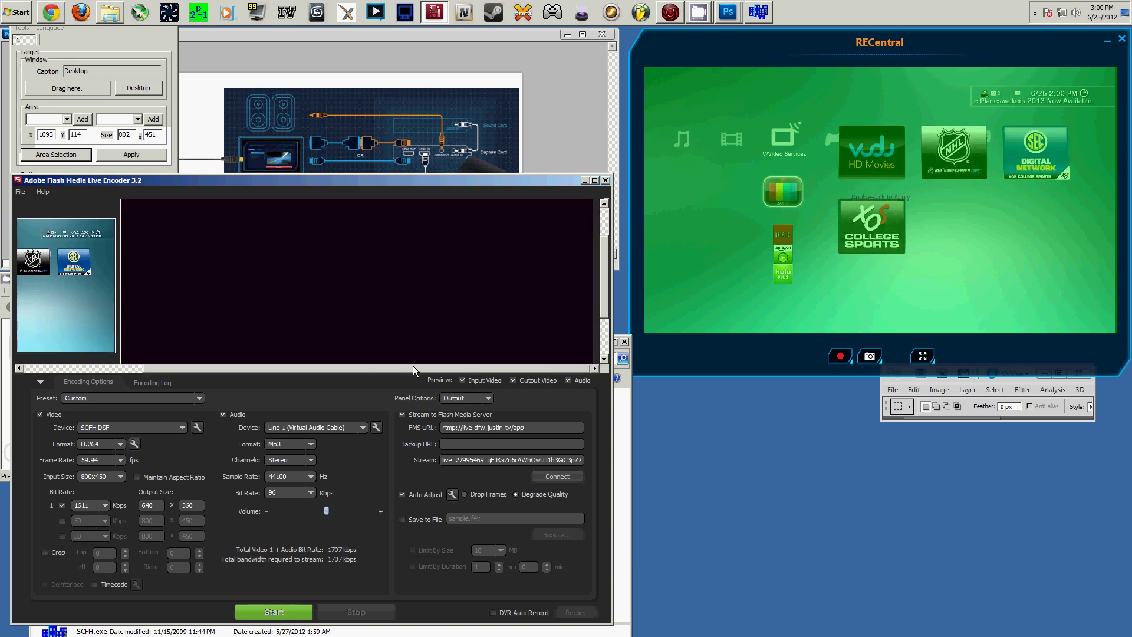
click(122, 156)
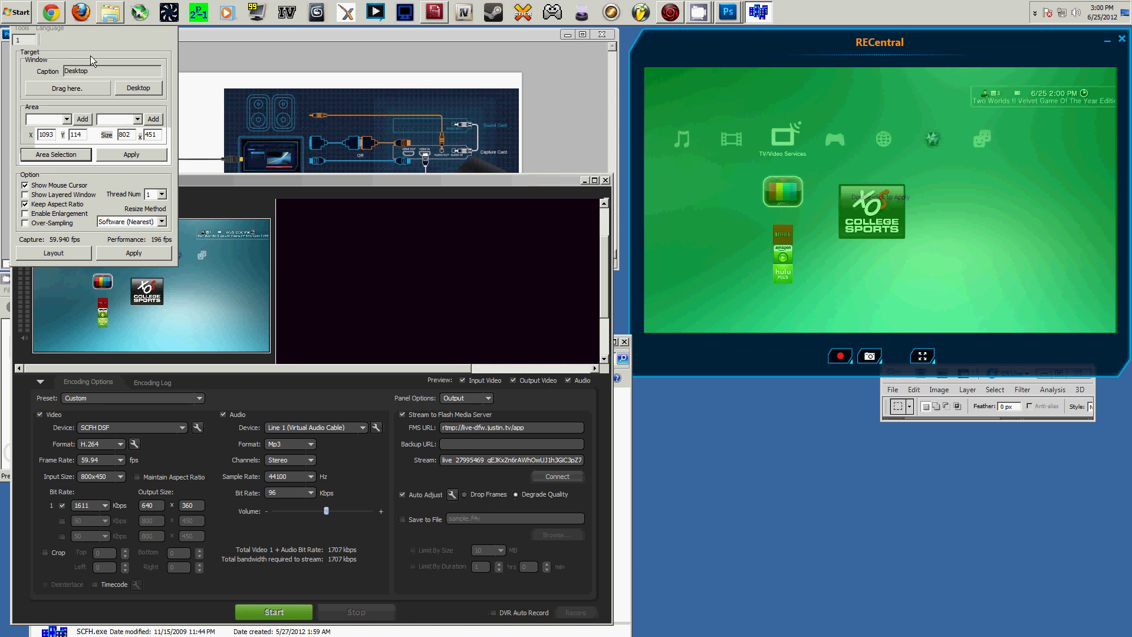
click(451, 184)
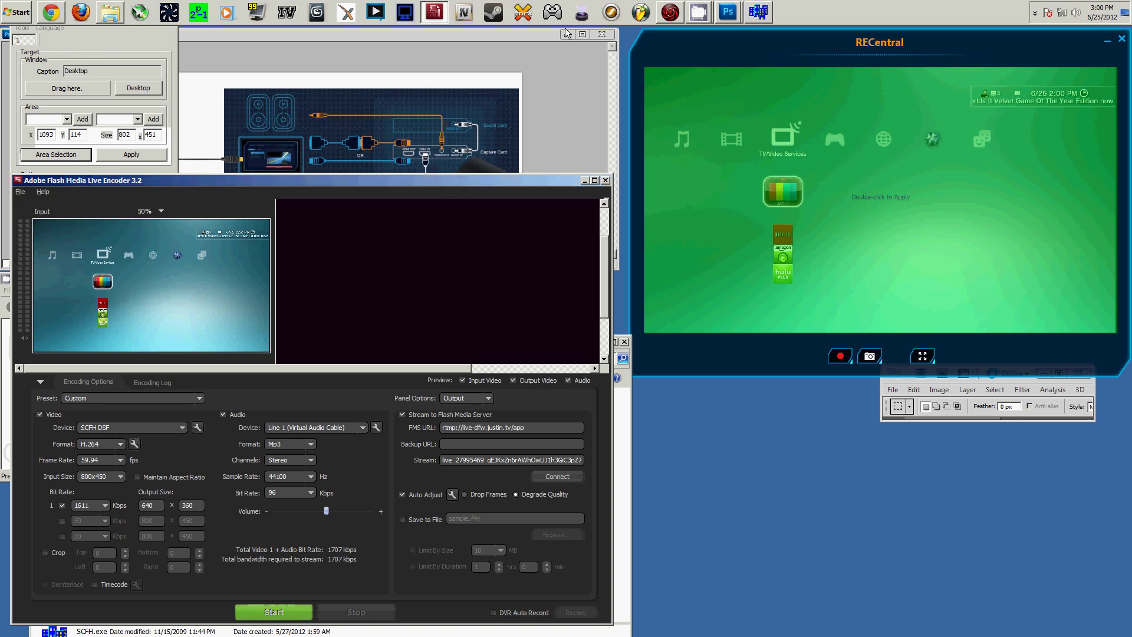
click(236, 46)
Close the SCFC folder window, then reopen the SCFH DSF settings from the taskbar and minimize them
click(619, 342)
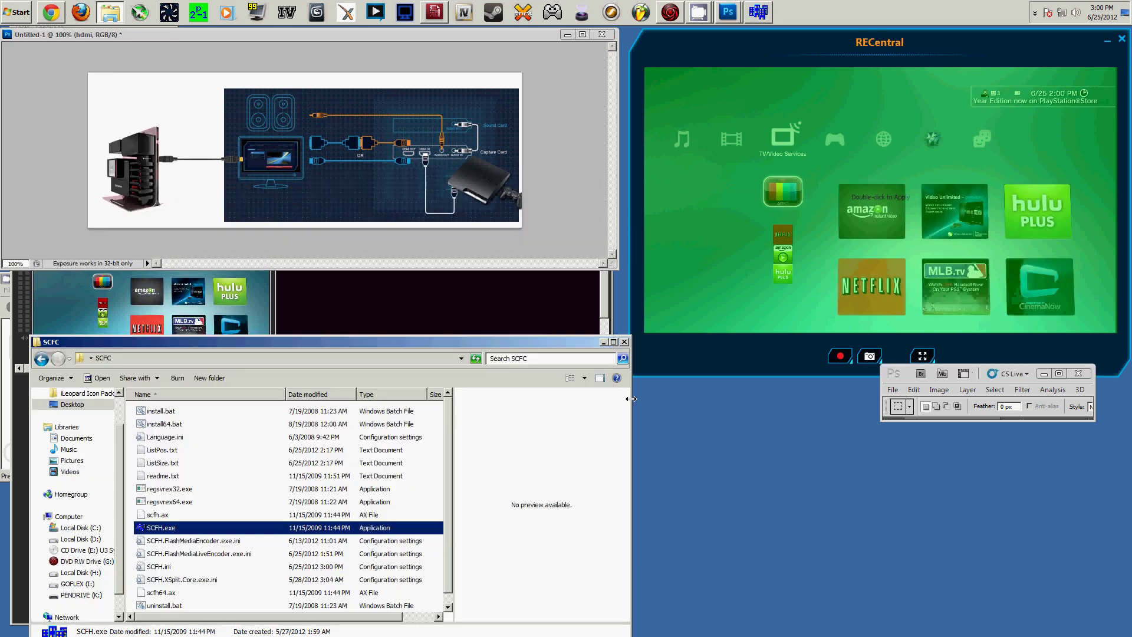
click(624, 342)
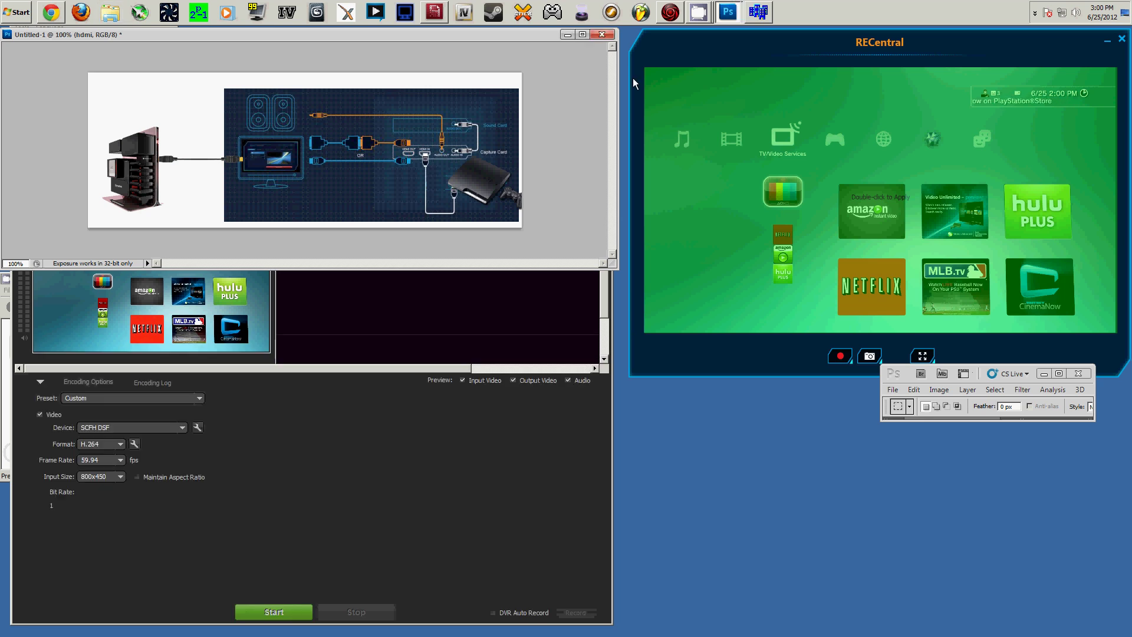
right_click(769, 12)
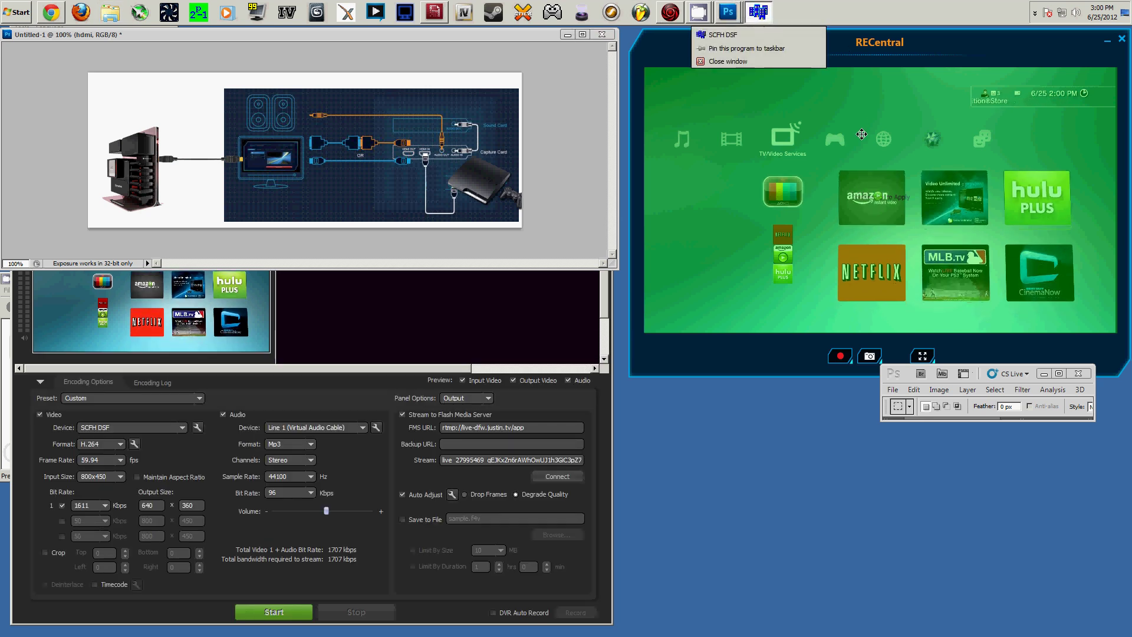
click(723, 35)
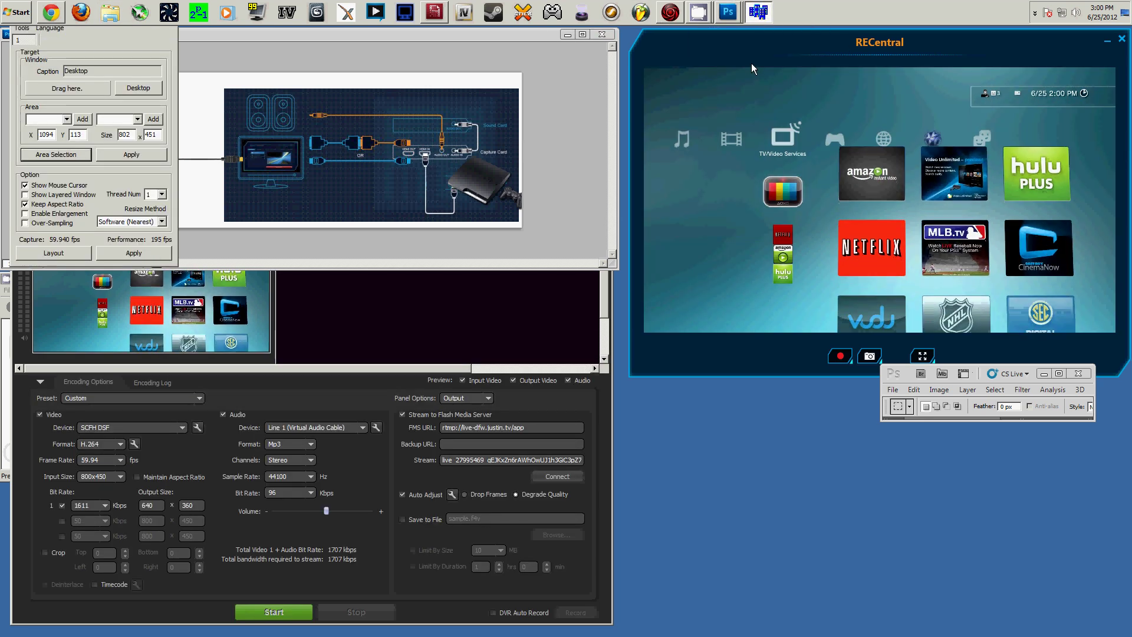
click(764, 14)
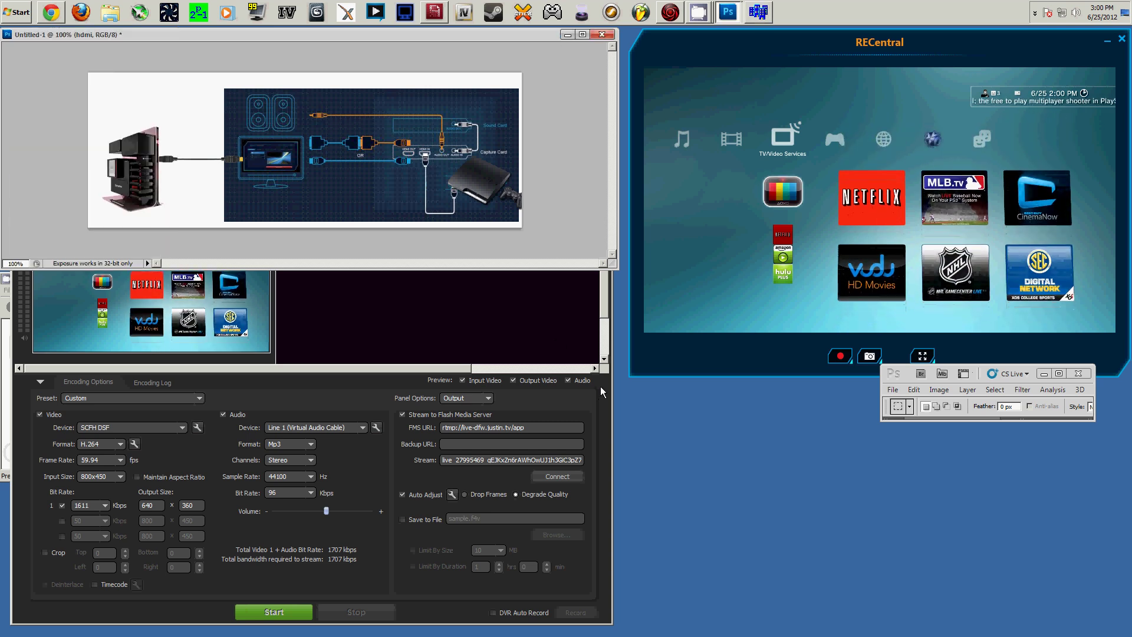
Bring the encoder forward and scroll its preview back to the live PS3 Input view
click(555, 346)
click(585, 369)
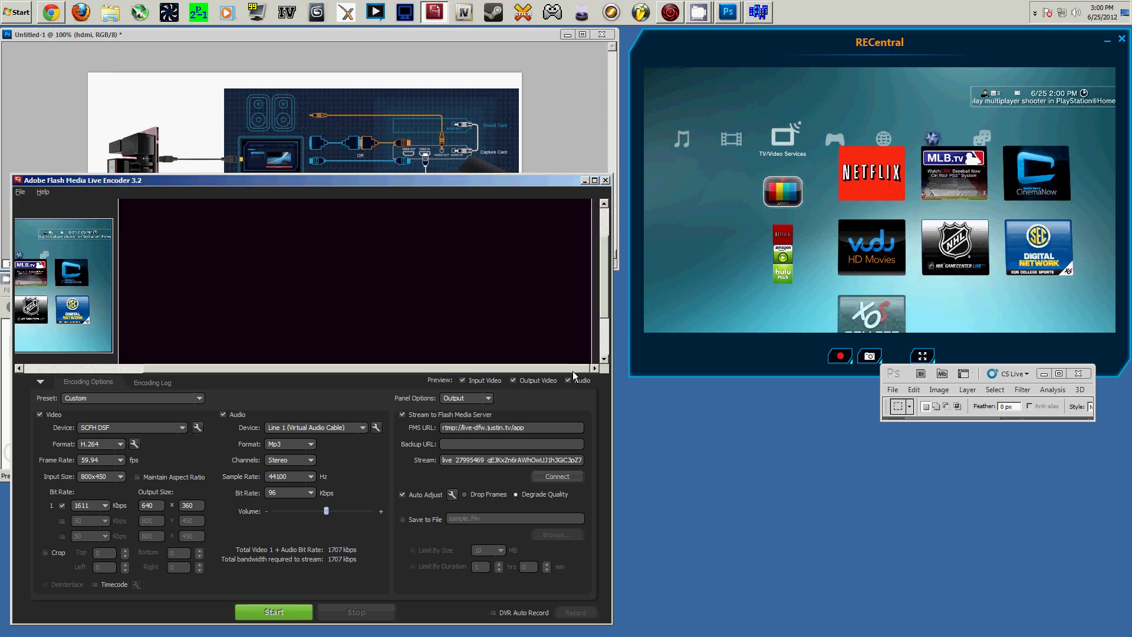
drag(586, 373, 295, 339)
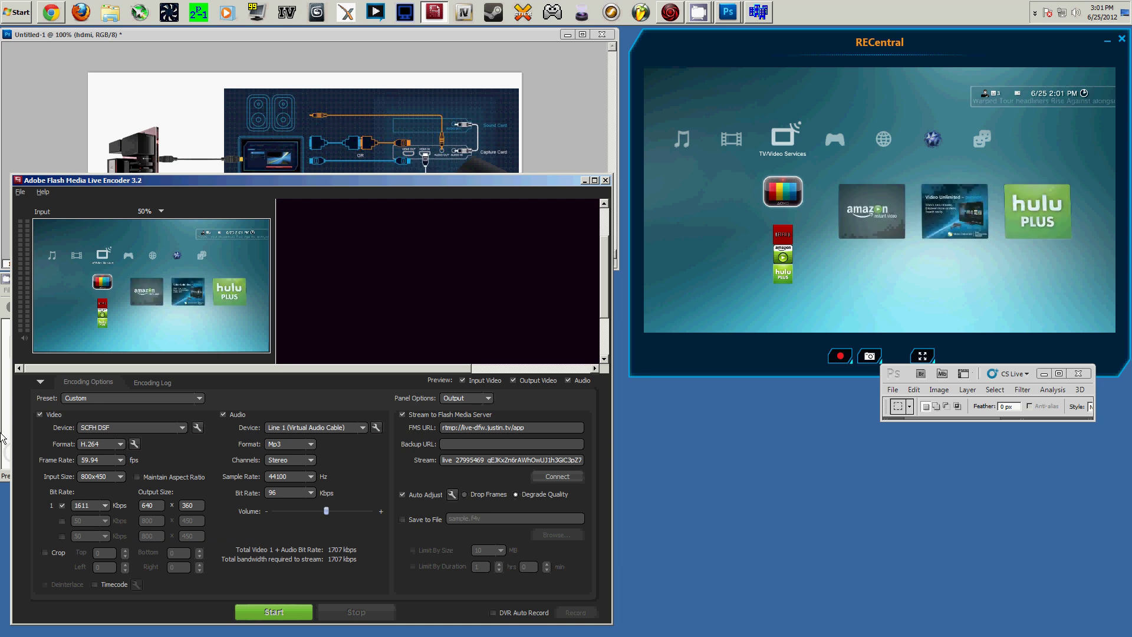
Check the advanced H.264 settings (Main, level 5.1, 10-second keyframes) and cancel without changes
click(135, 444)
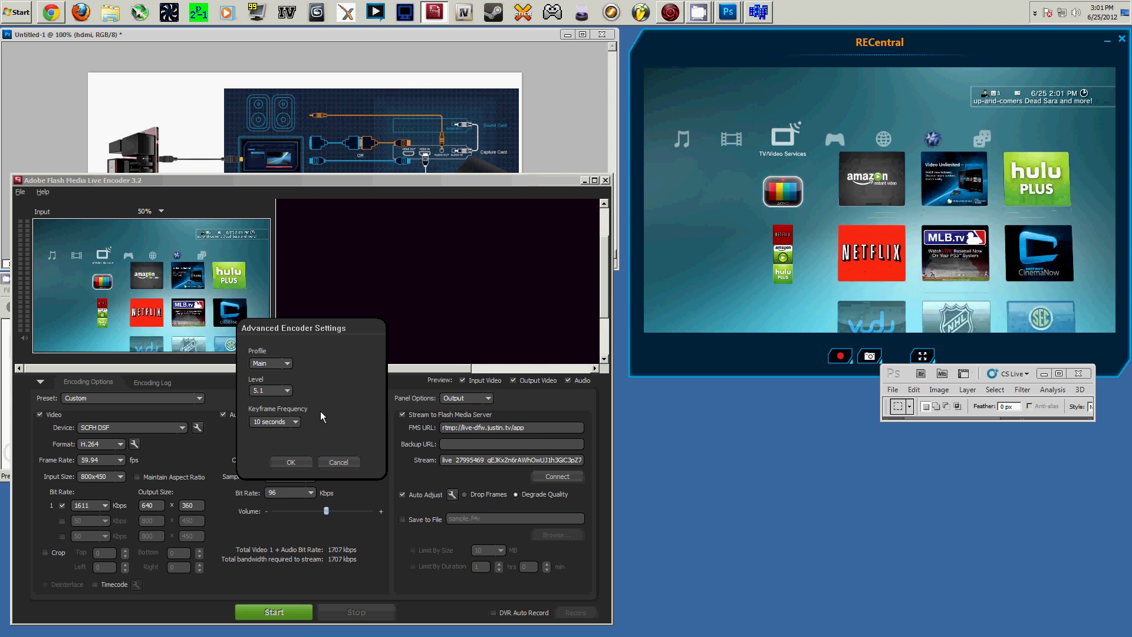
click(337, 461)
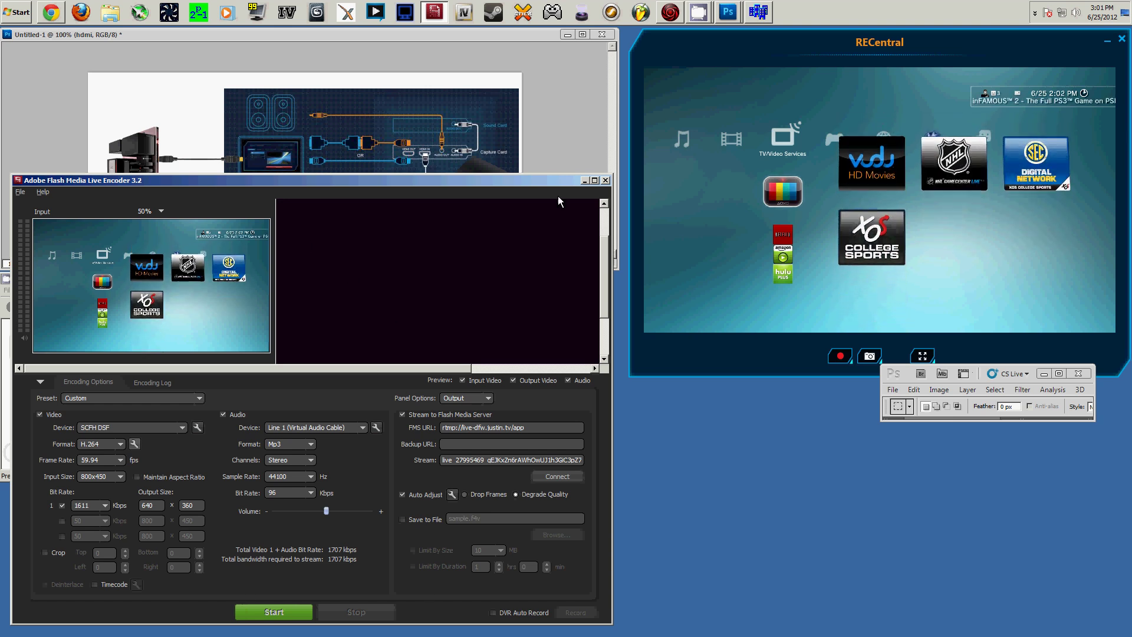
Minimize the encoder and move the Photoshop bar aside to watch the paused Mortal Kombat match
click(584, 180)
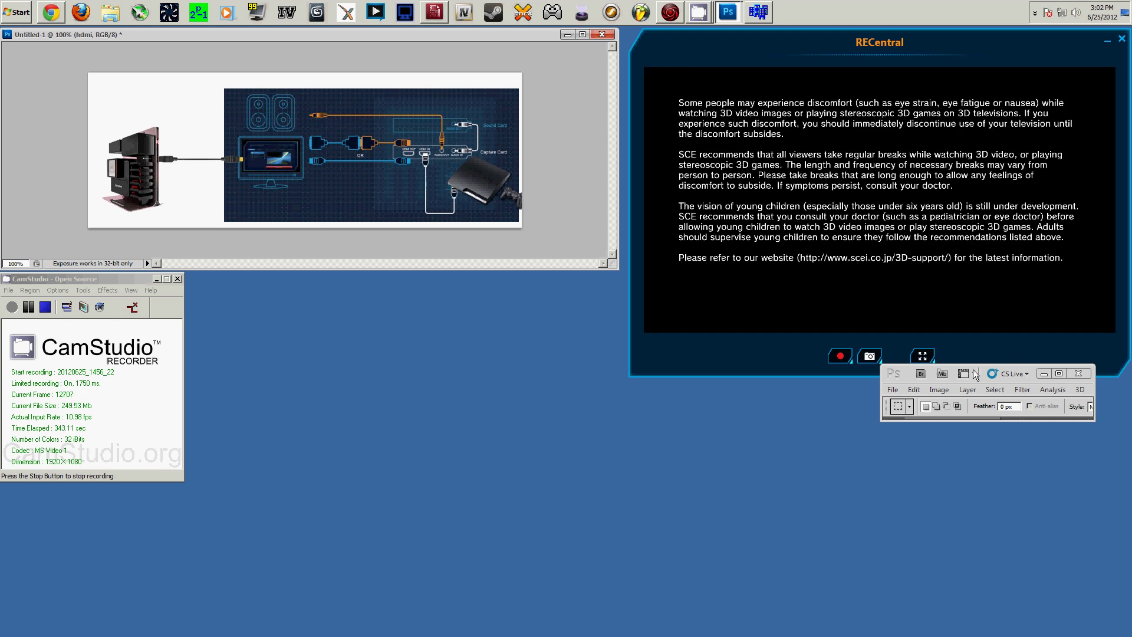
drag(982, 368, 1006, 387)
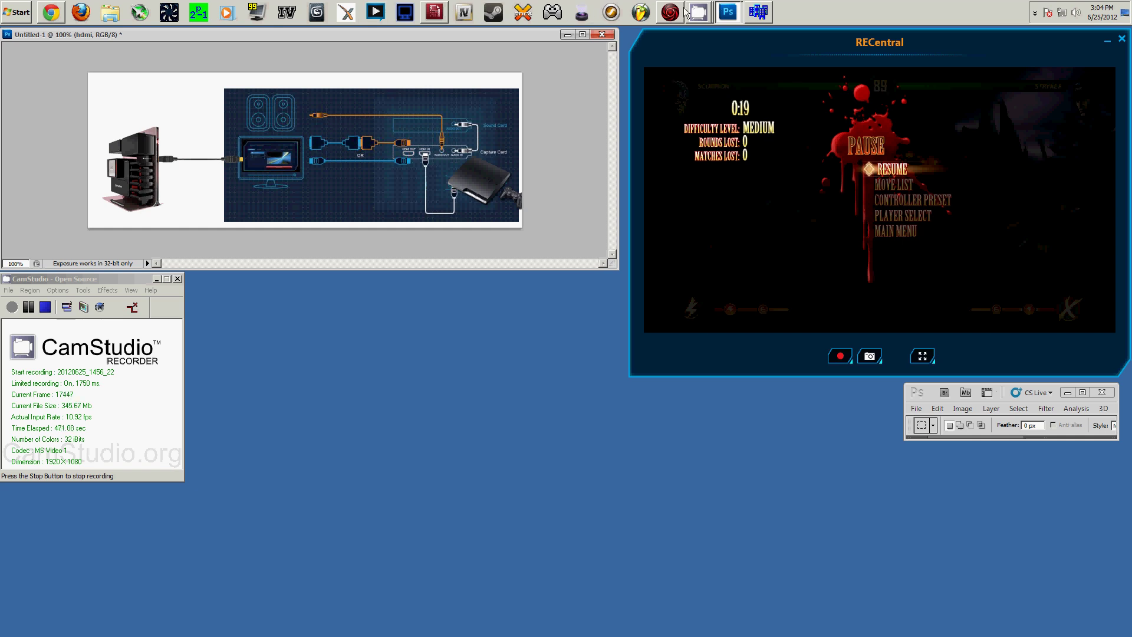
Restore Flash Media Live Encoder from the taskbar and close it
click(435, 12)
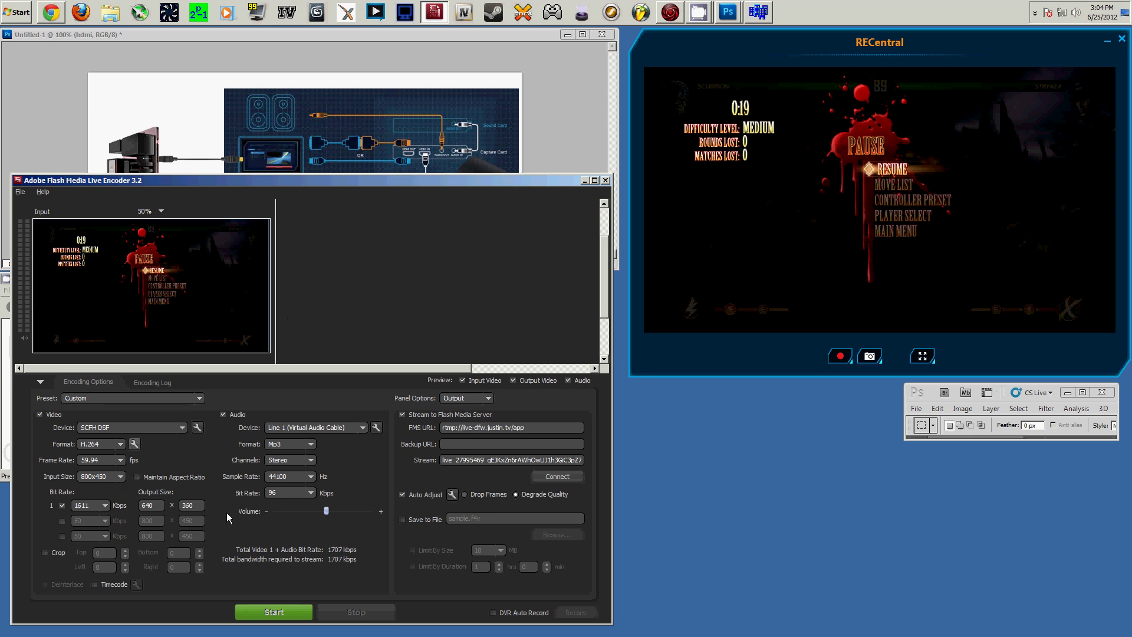
click(606, 181)
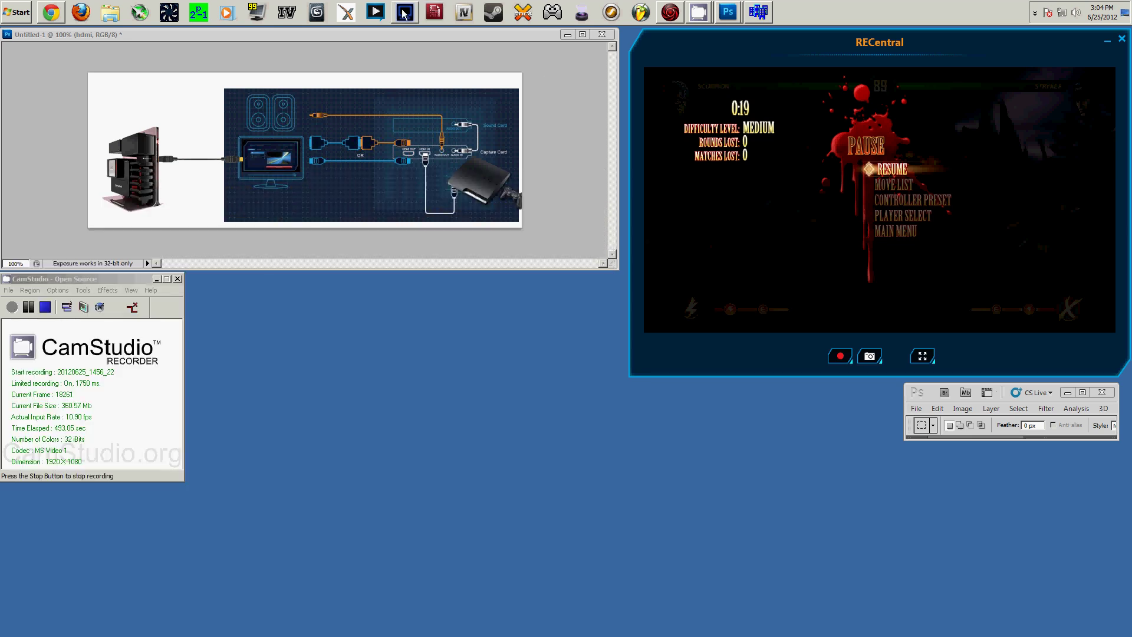
Launch XSplit Broadcaster and dismiss the SCFH DSF 'Target process has been terminated' message
click(378, 13)
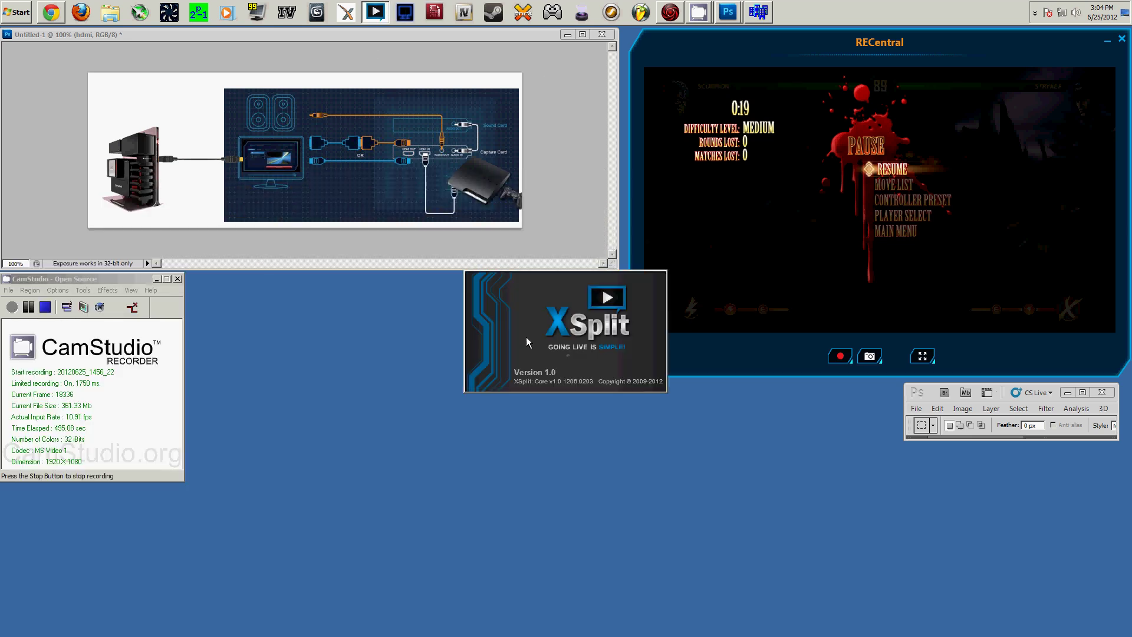
click(760, 11)
click(616, 372)
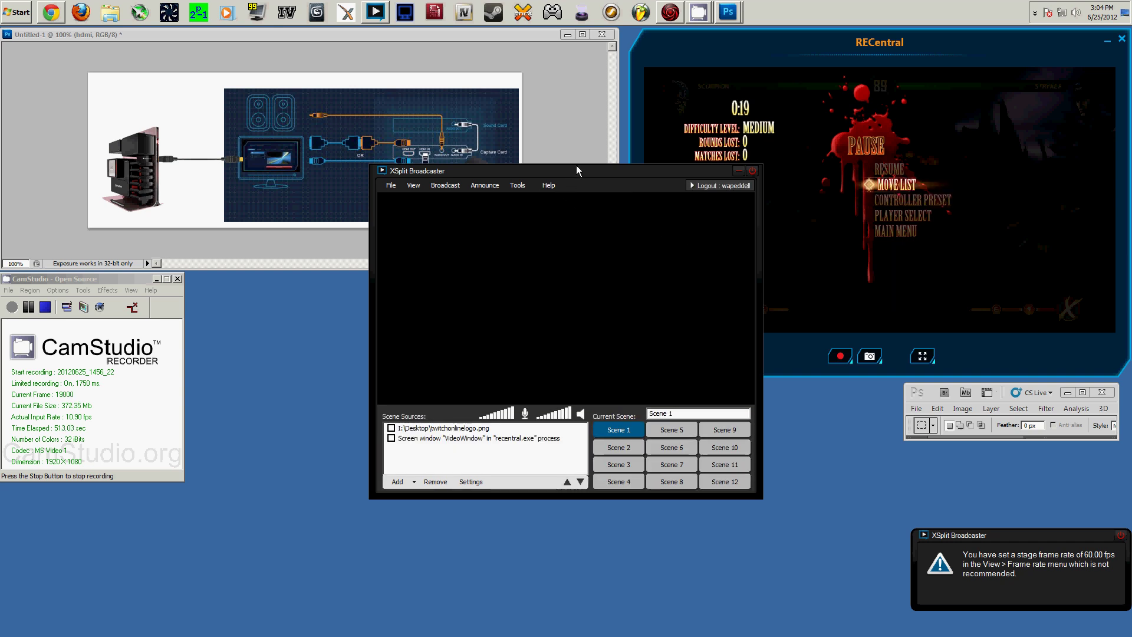
Remove the RECentral 'Screen window VideoWindow' source from Scene 1
drag(577, 166, 390, 288)
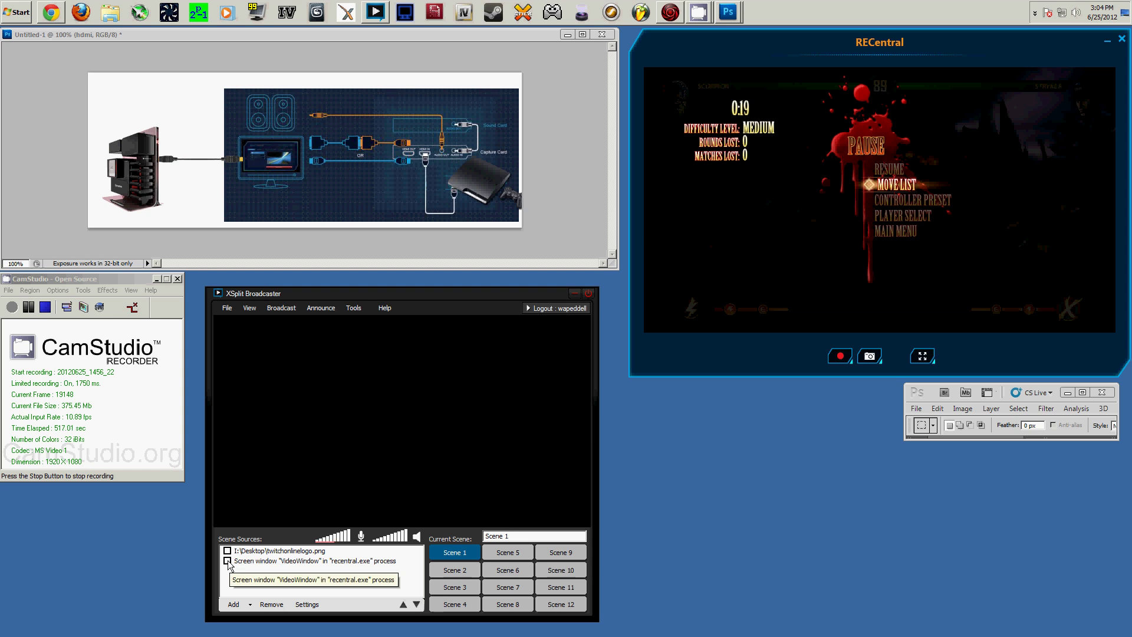
click(251, 560)
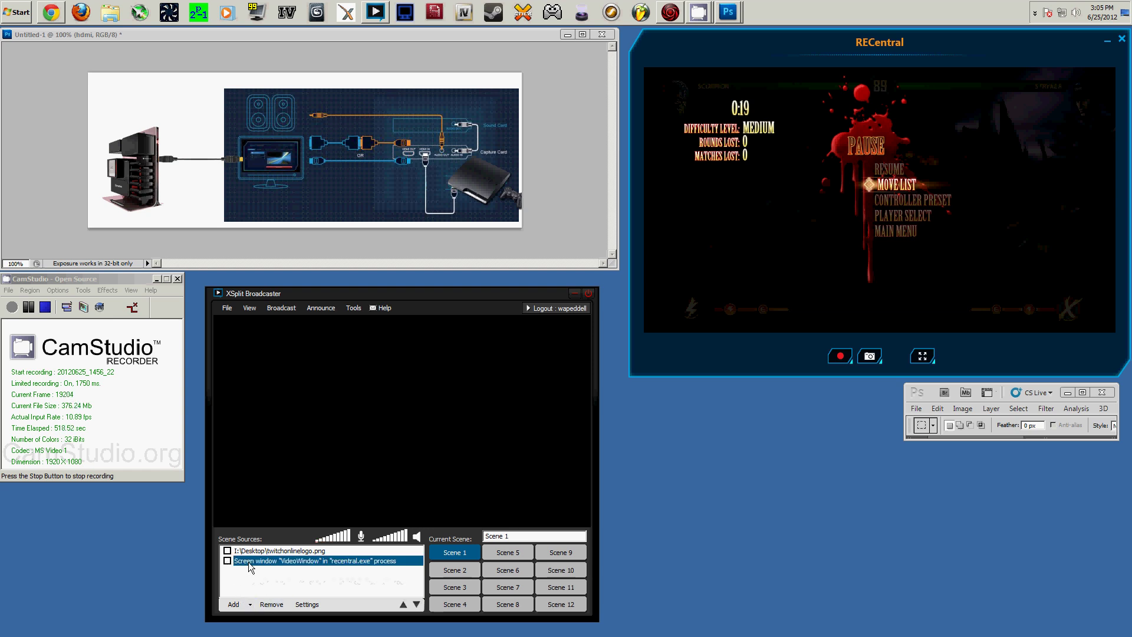
click(273, 609)
Add a 799 x 452 screen region covering RECentral's game video area
click(248, 605)
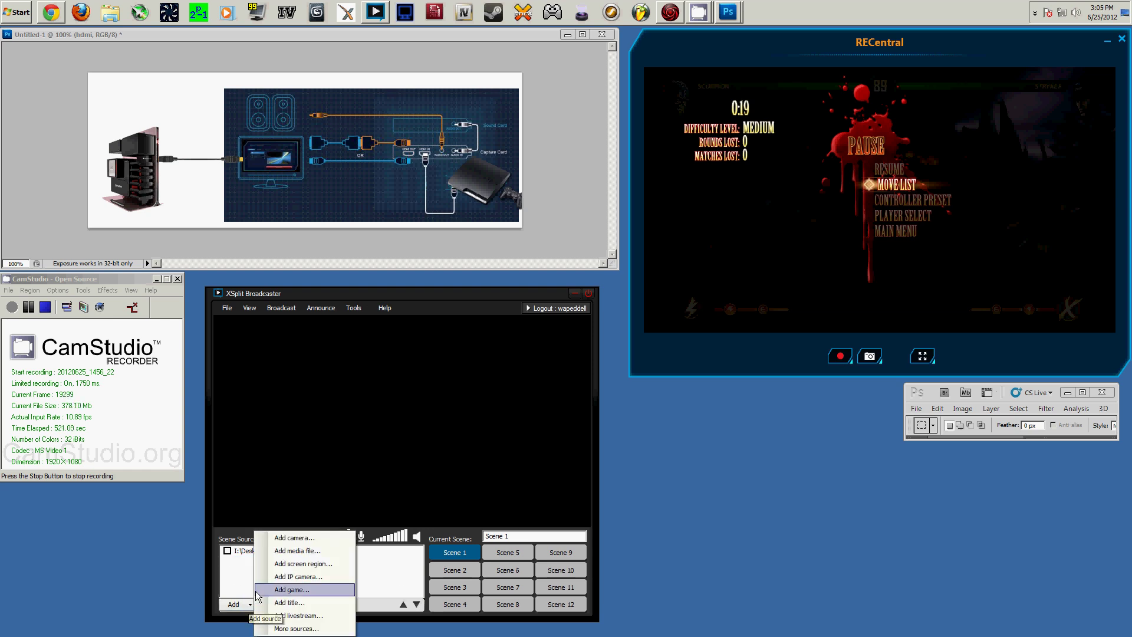
click(280, 564)
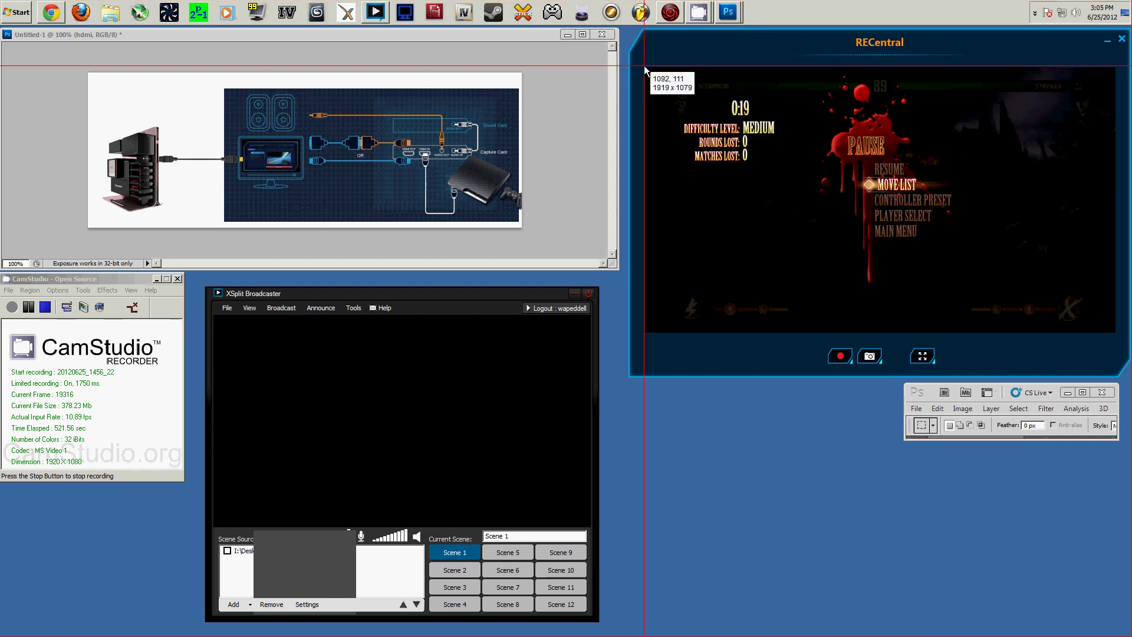
drag(644, 65, 1104, 337)
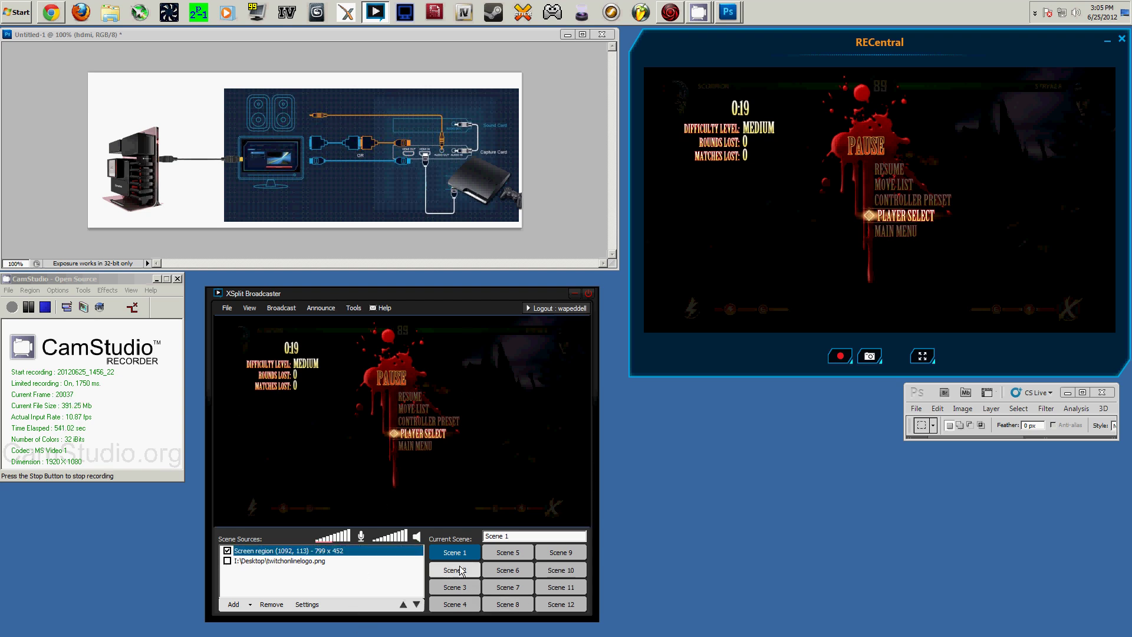
Start broadcasting Scene 1 live to the Justin/TwitchTV channel from the Broadcast menu
click(275, 310)
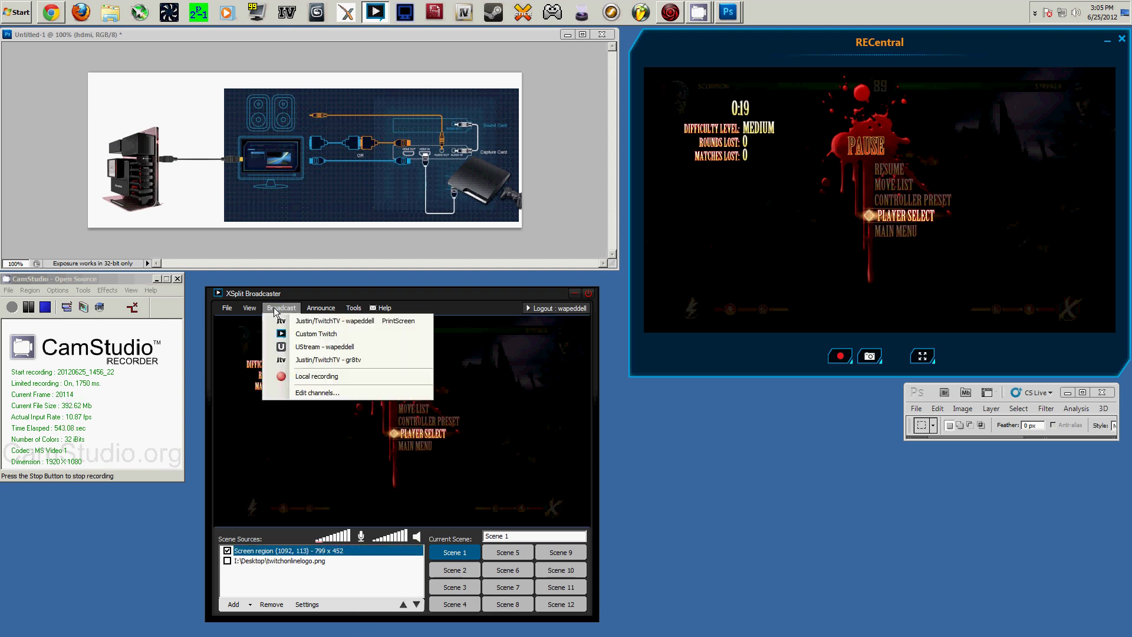
click(308, 327)
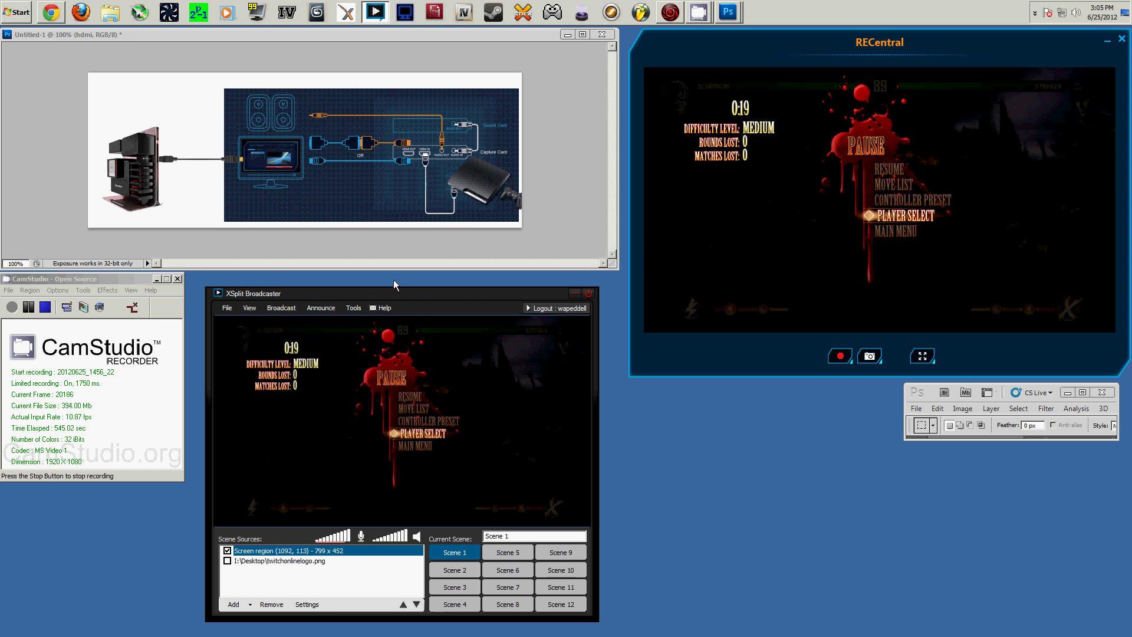
click(283, 308)
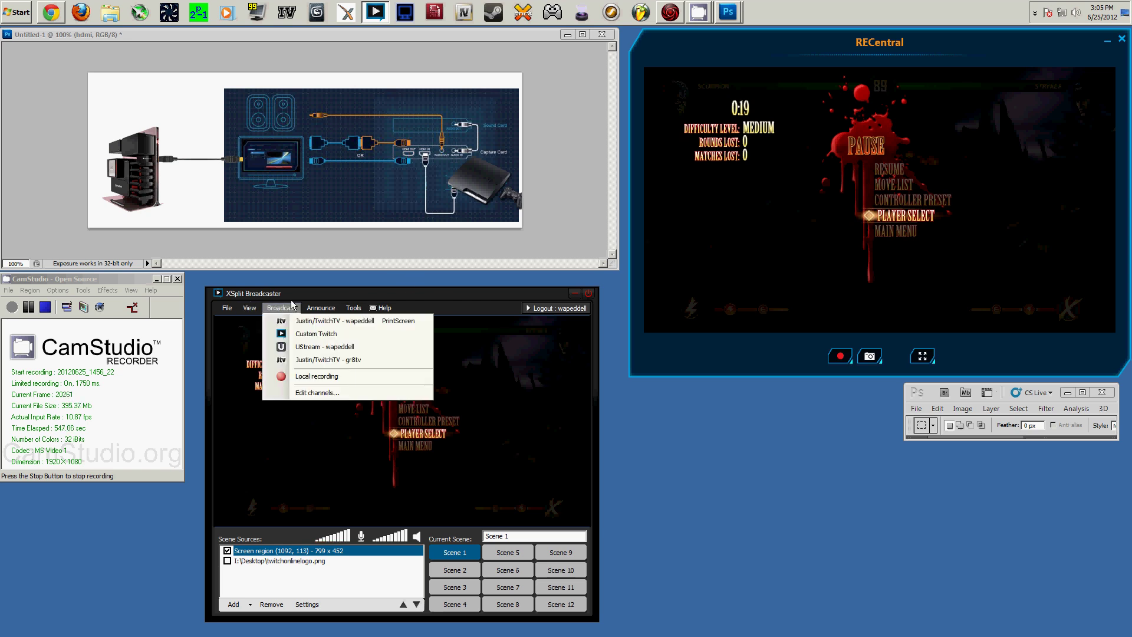
click(287, 311)
click(288, 311)
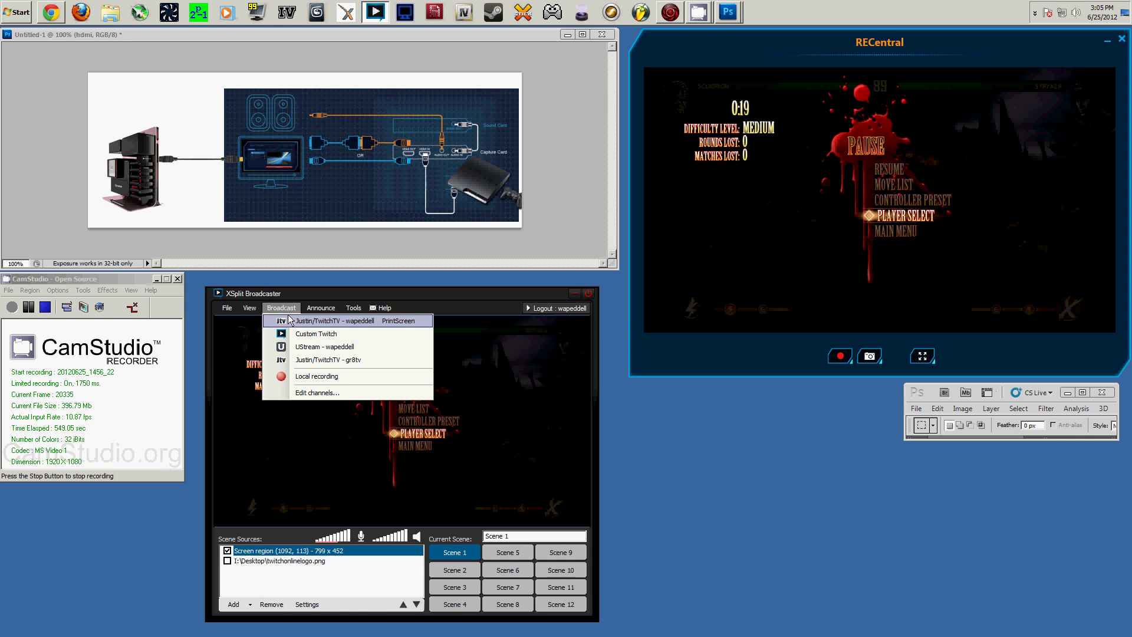
click(292, 322)
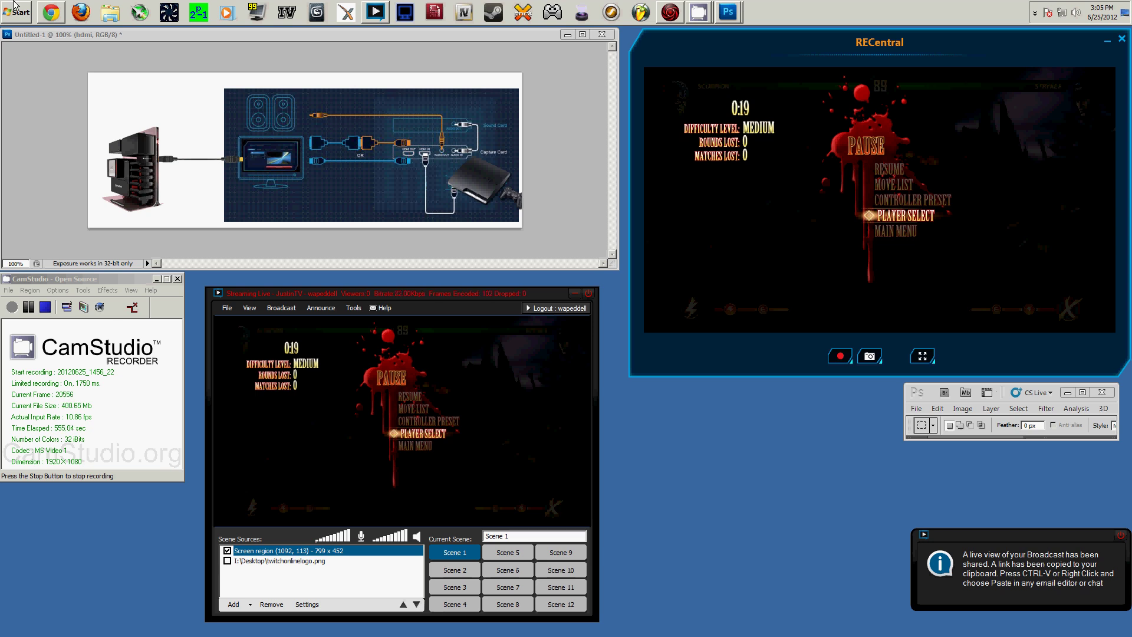
Open the Twitch channel page in a new Chrome tab and snap the window to the left half
click(45, 24)
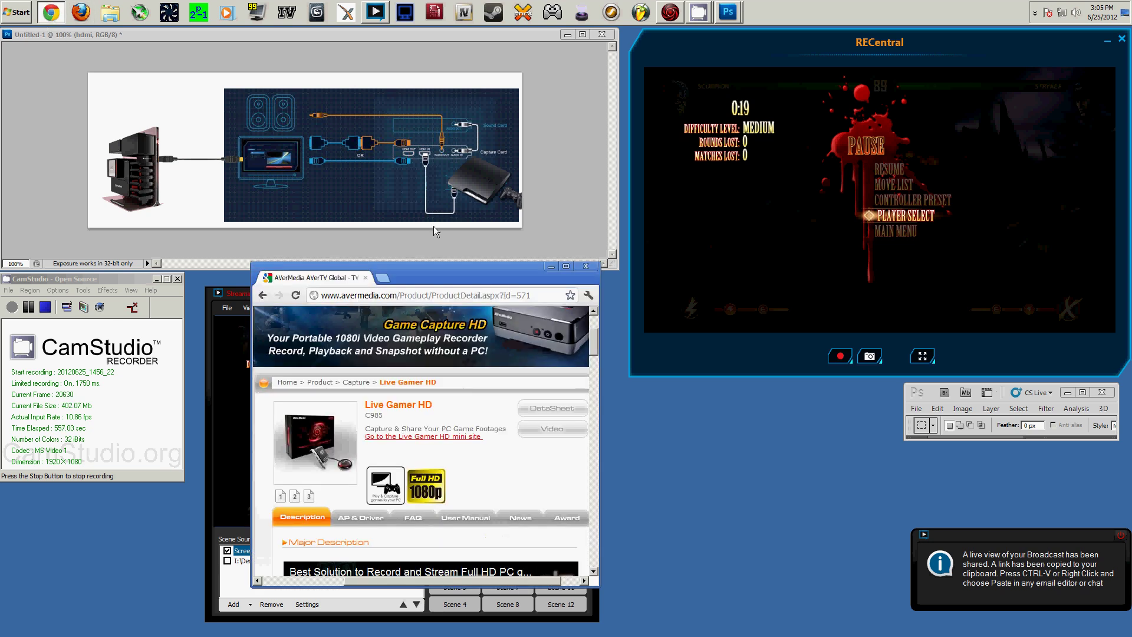
click(380, 277)
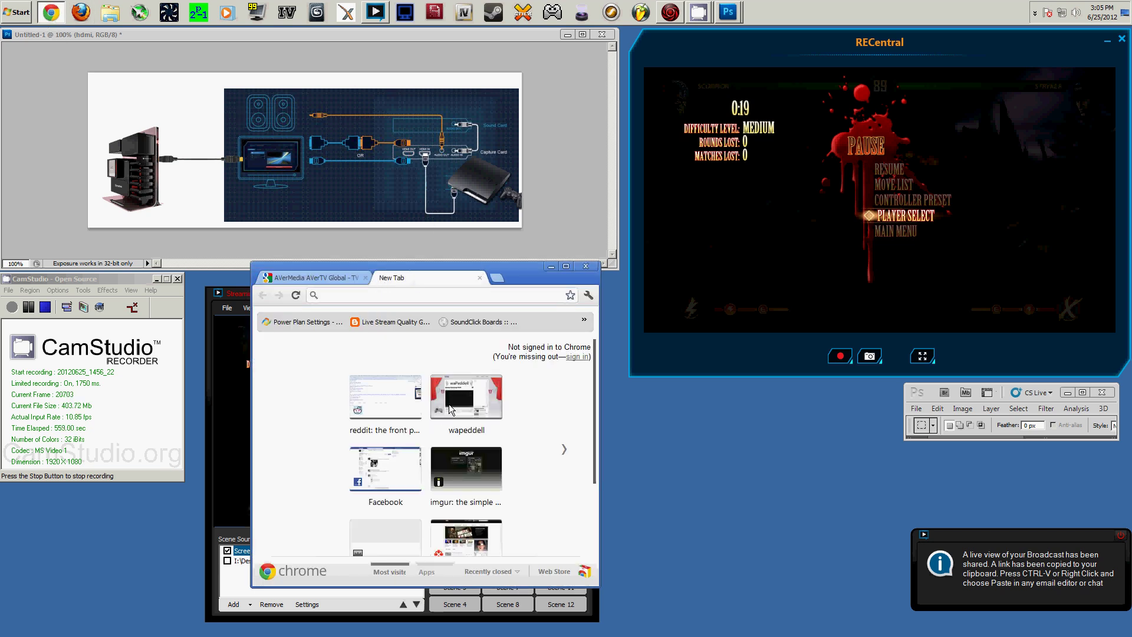
click(466, 396)
click(566, 267)
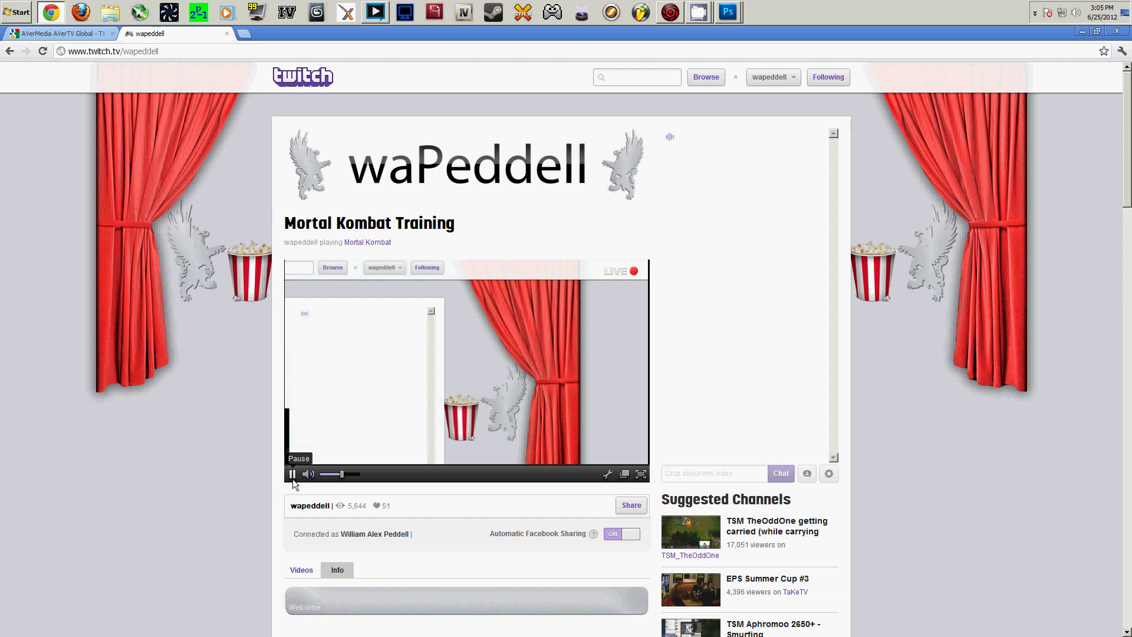
drag(829, 34, 2, 115)
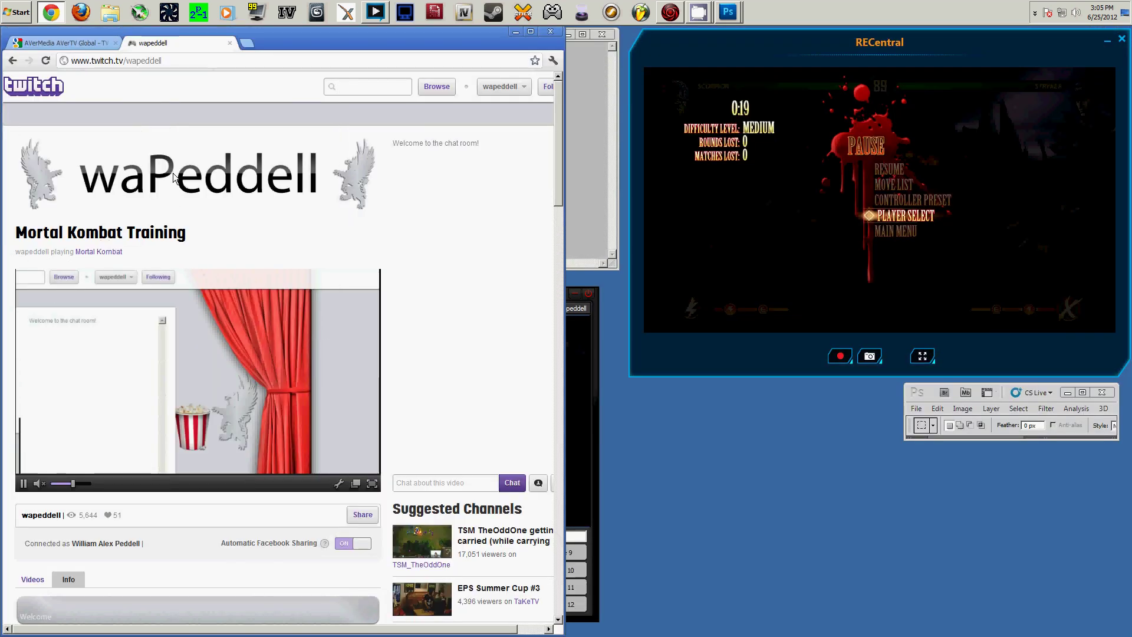